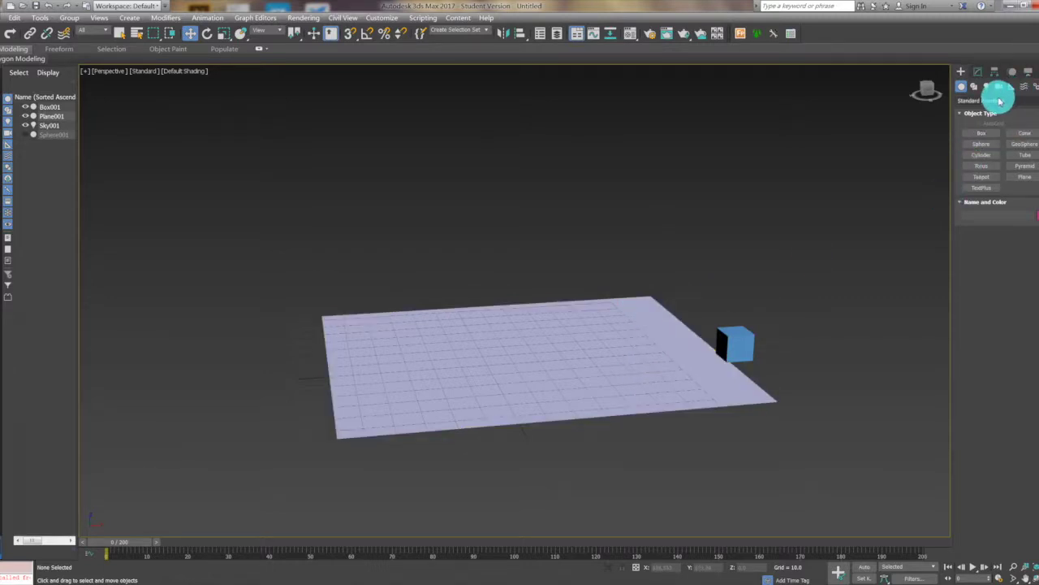
# Switch object creation to Particle Systems, choose PF Source and open its Particle View
pyautogui.keyDown('alt'); pyautogui.moveTo(569, 324); pyautogui.dragTo(576, 325, button='middle'); pyautogui.keyUp('alt')
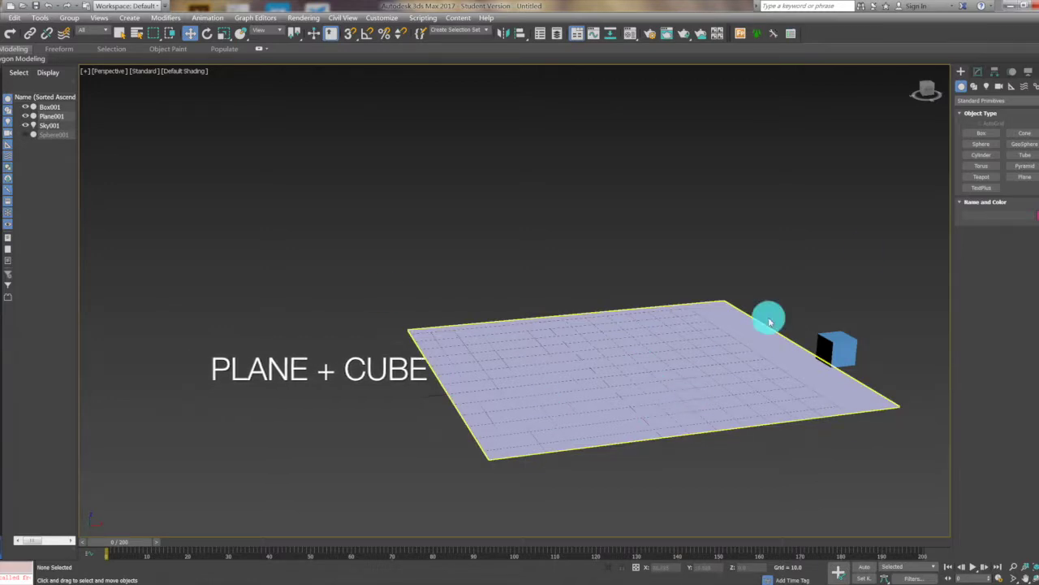
pyautogui.click(1030, 100)
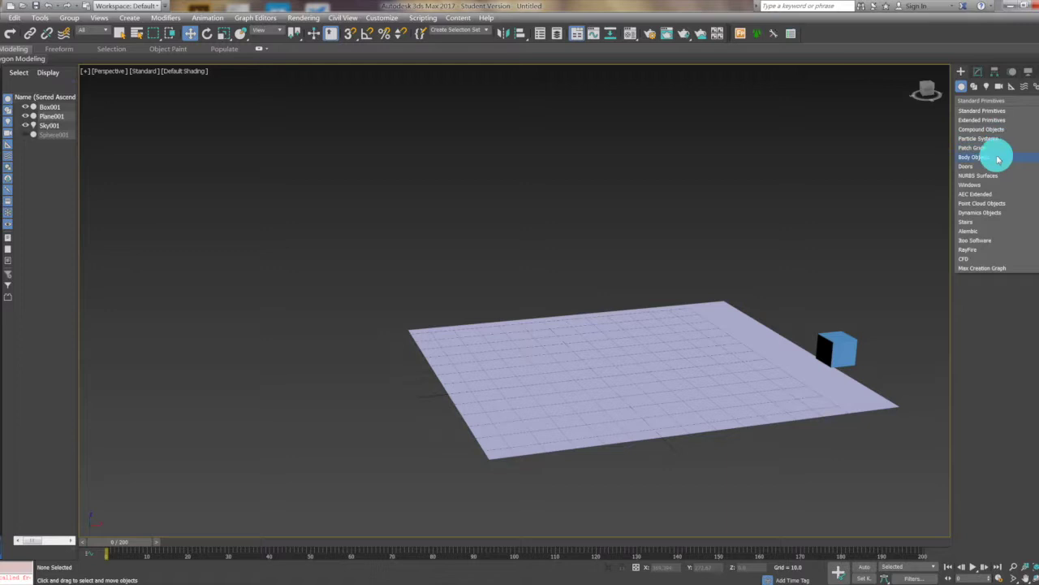
pyautogui.click(1000, 139)
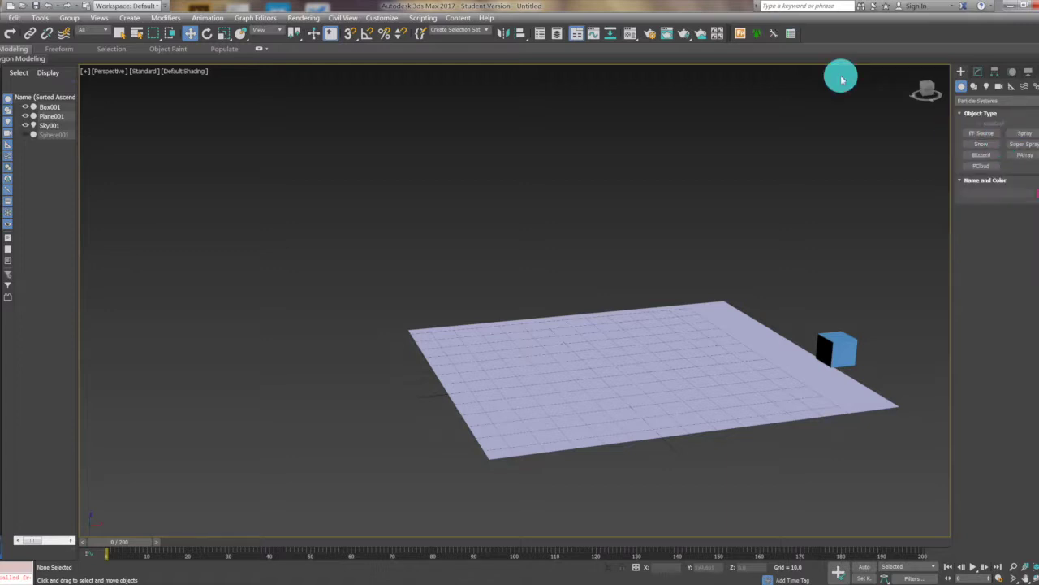
pyautogui.click(997, 134)
pyautogui.click(1003, 237)
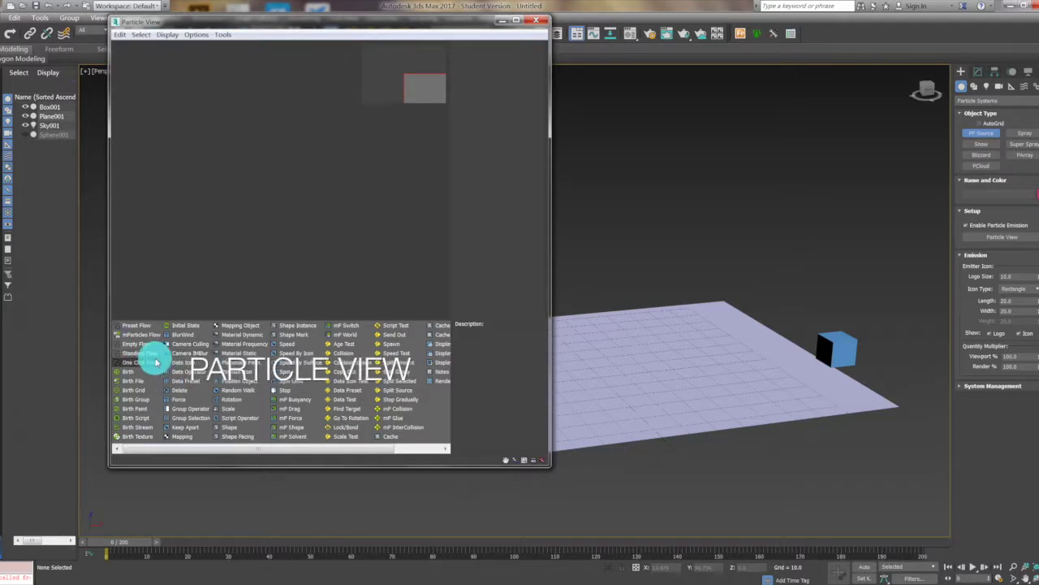
# Add an mParticles Flow to the empty Particle View canvas and reposition the window to expose the scene
pyautogui.click(145, 336)
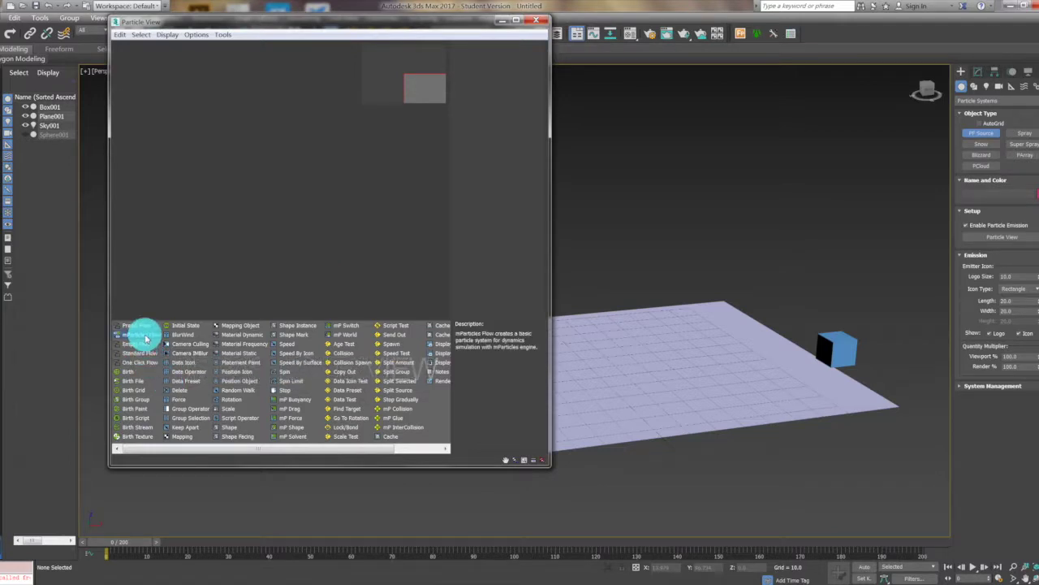
pyautogui.moveTo(152, 341); pyautogui.dragTo(163, 63)
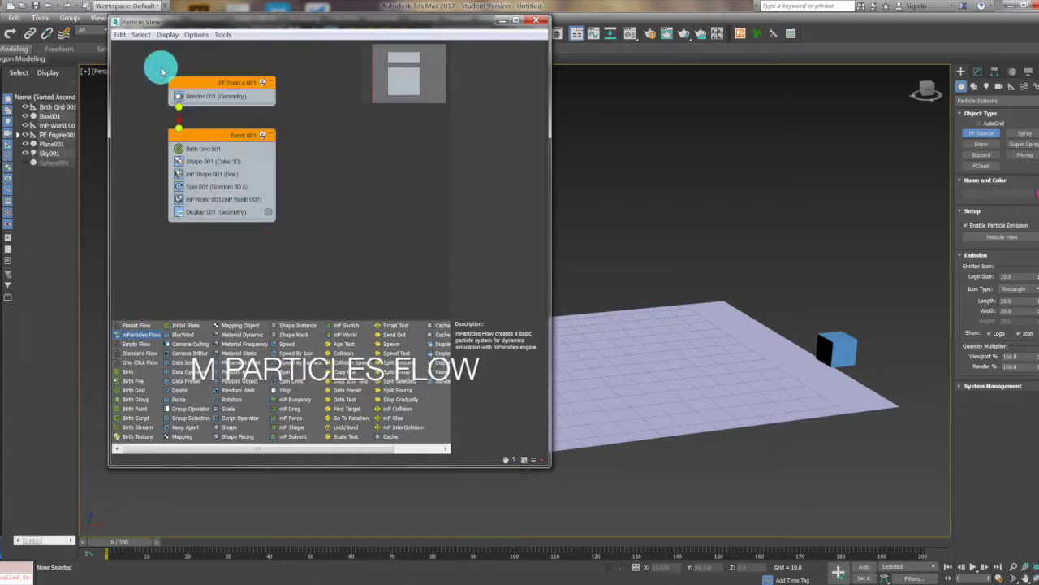
pyautogui.moveTo(408, 89); pyautogui.dragTo(417, 88)
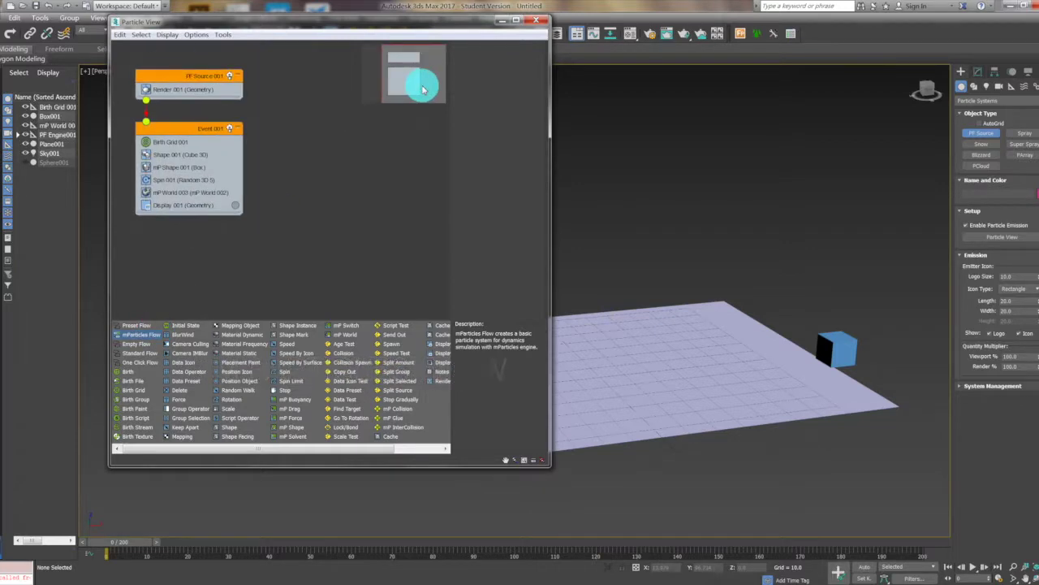
pyautogui.moveTo(377, 22); pyautogui.dragTo(245, 20)
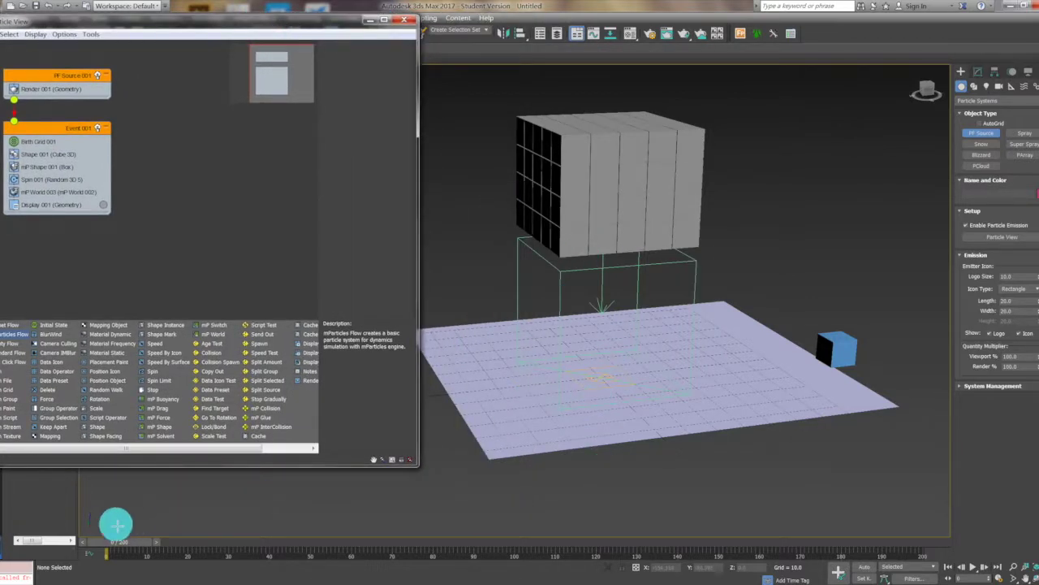
# Scrub the animation towards its end and back to frame 0 to preview the falling particles
pyautogui.moveTo(130, 536); pyautogui.dragTo(877, 547)
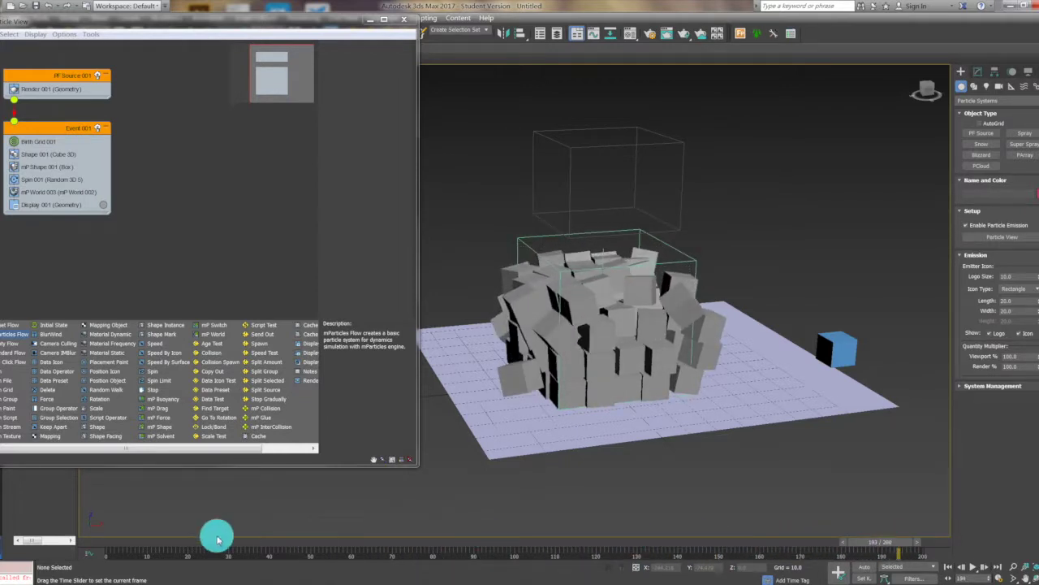
pyautogui.moveTo(905, 551); pyautogui.dragTo(155, 557)
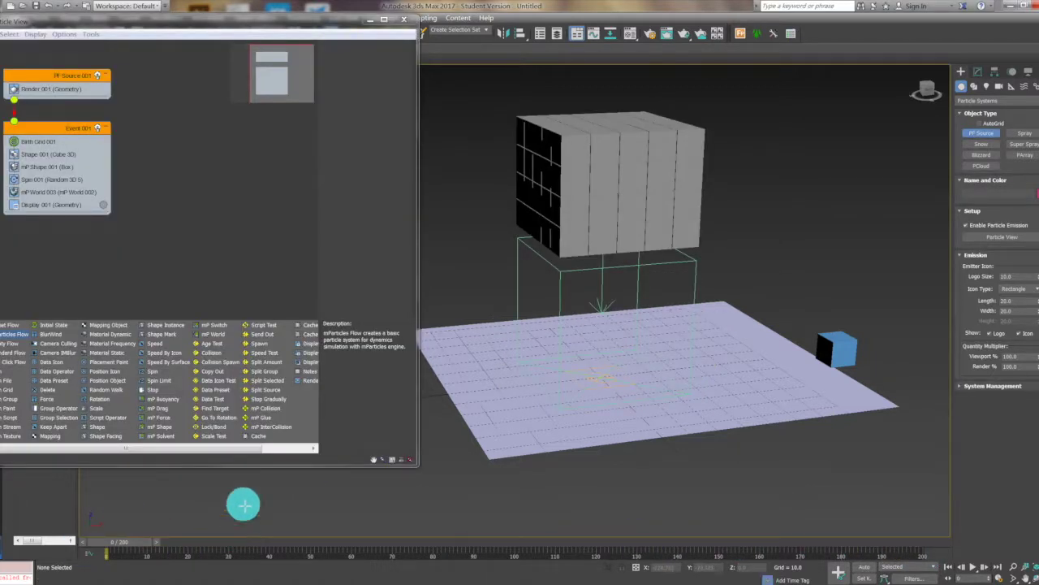
# Move the birth grid of cubes straight down until it rests on the ground plane
pyautogui.moveTo(208, 22); pyautogui.dragTo(221, 83)
pyautogui.click(189, 32)
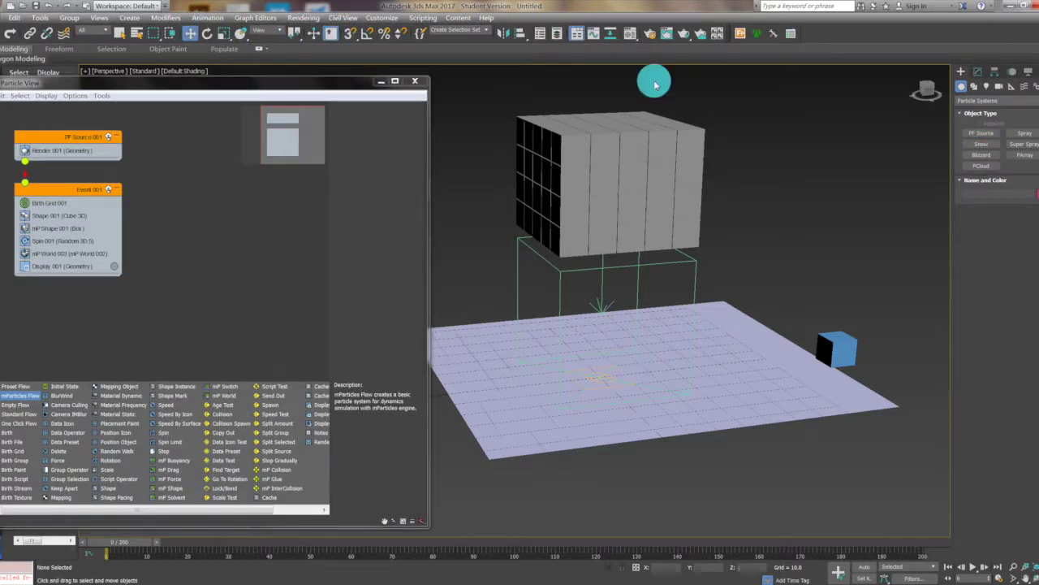
pyautogui.click(650, 156)
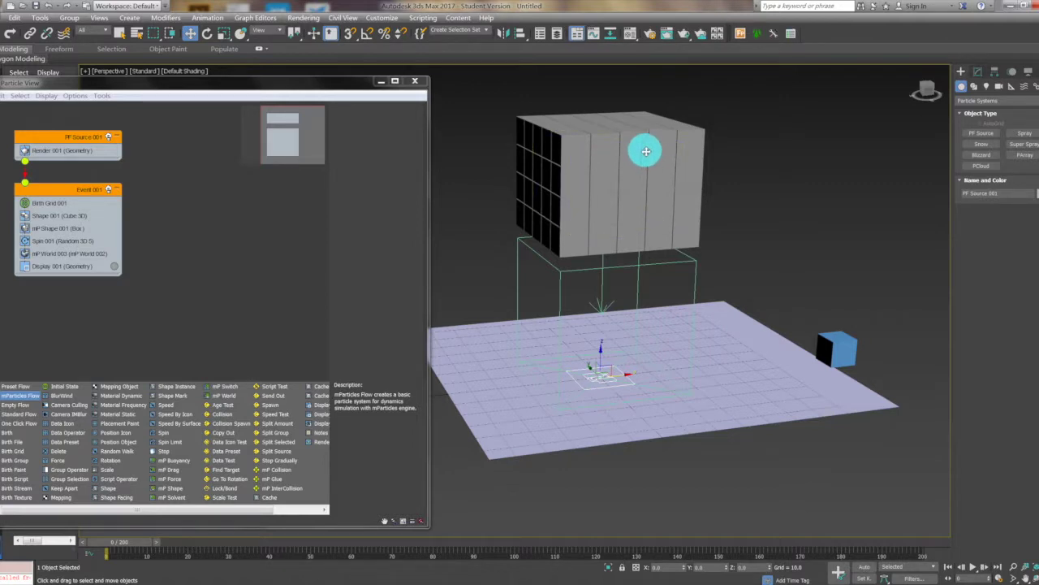
pyautogui.click(609, 196)
pyautogui.moveTo(606, 195); pyautogui.dragTo(613, 337)
pyautogui.click(687, 149)
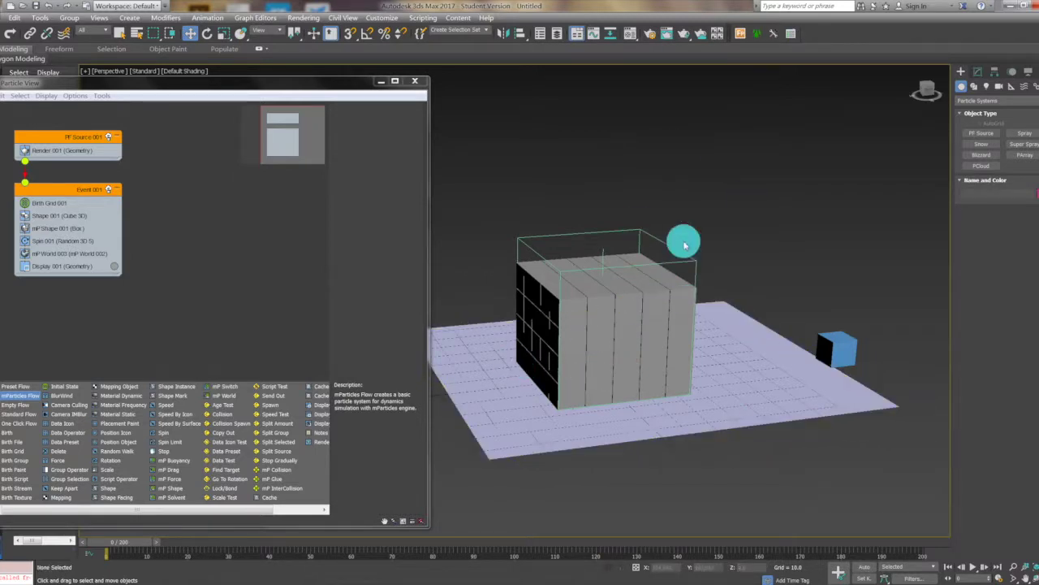
# Replace the Shape operator in the particle event with a Shape Instance operator
pyautogui.click(65, 216)
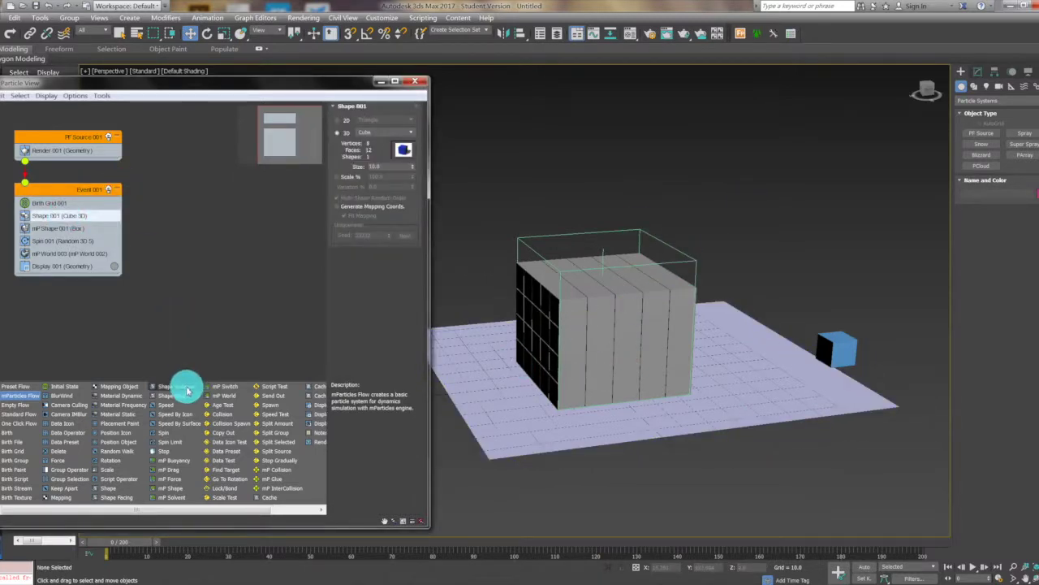
pyautogui.click(188, 390)
pyautogui.moveTo(192, 391)
pyautogui.mouseDown()
pyautogui.moveTo(106, 276)
pyautogui.moveTo(81, 208)
pyautogui.moveTo(69, 213)
pyautogui.mouseUp()
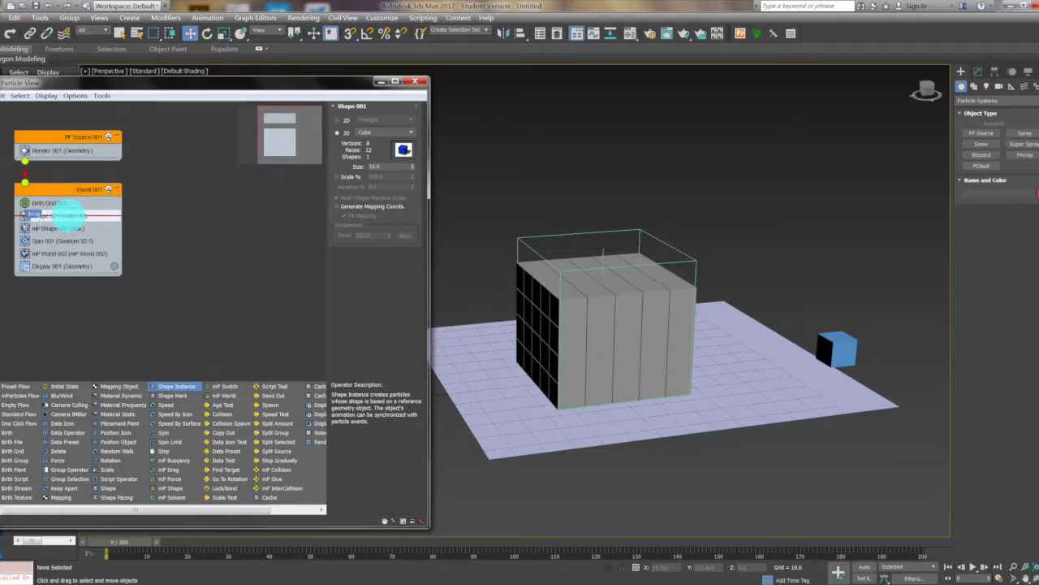
pyautogui.moveTo(65, 215); pyautogui.dragTo(68, 213)
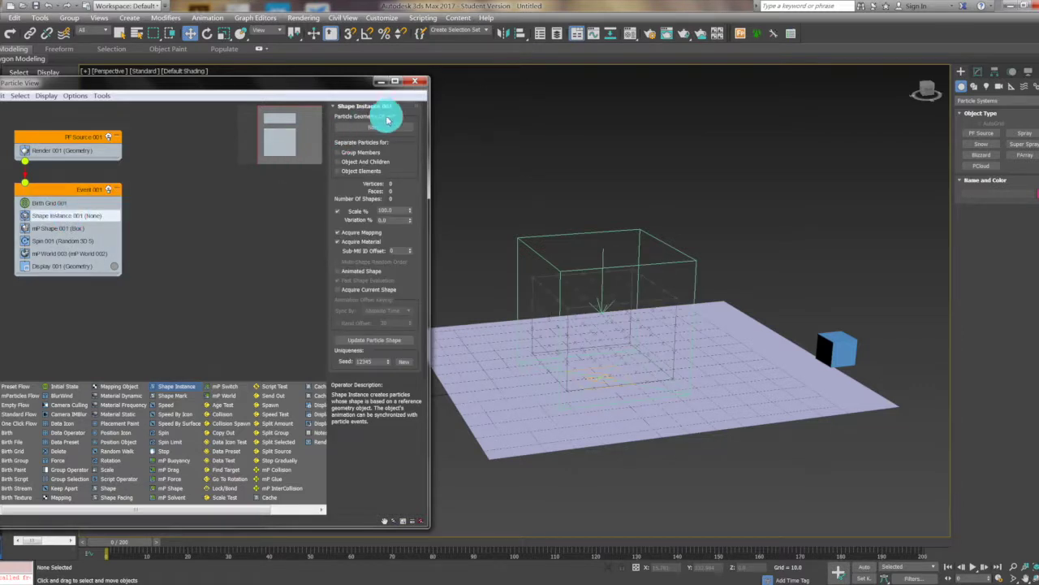
# Assign the blue box beside the plane as the Shape Instance's particle geometry object
pyautogui.click(370, 129)
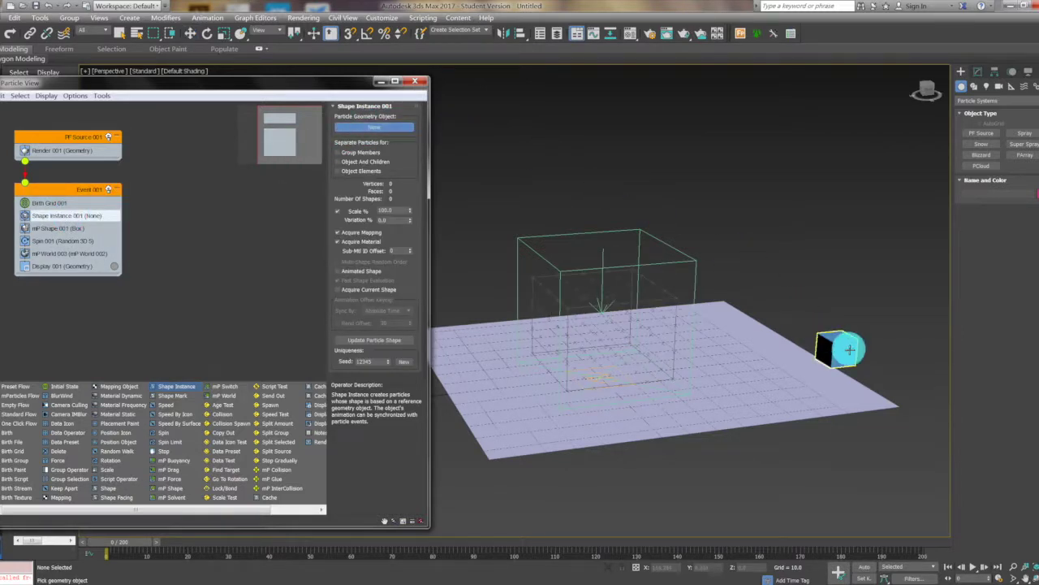
pyautogui.click(850, 349)
pyautogui.click(695, 372)
pyautogui.keyDown('alt'); pyautogui.moveTo(598, 364); pyautogui.dragTo(633, 356, button='middle'); pyautogui.keyUp('alt')
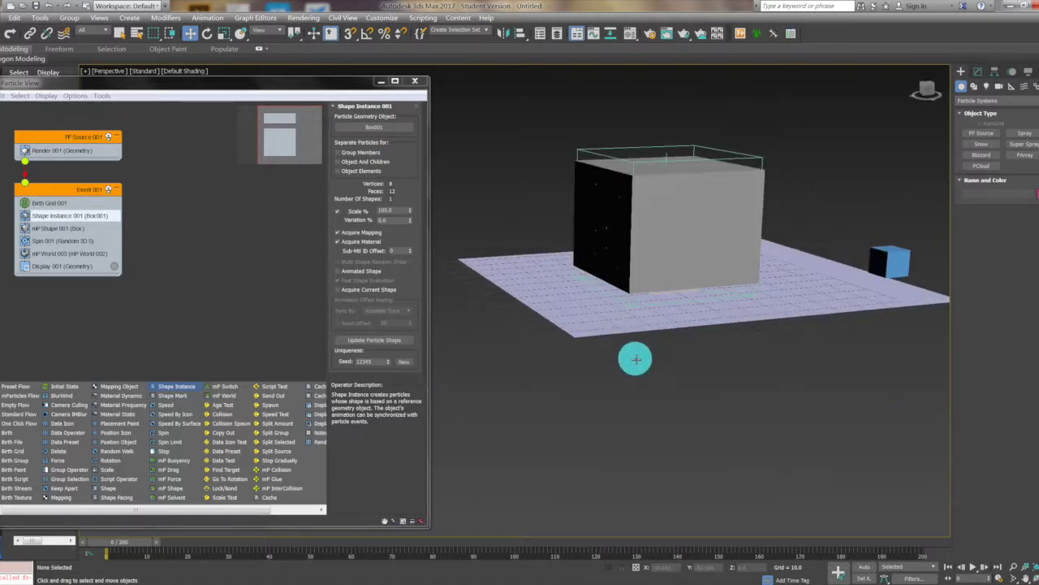
# Set the Shape Instance scale to 90% and inspect the gaps between the cubes
pyautogui.doubleClick(393, 211)
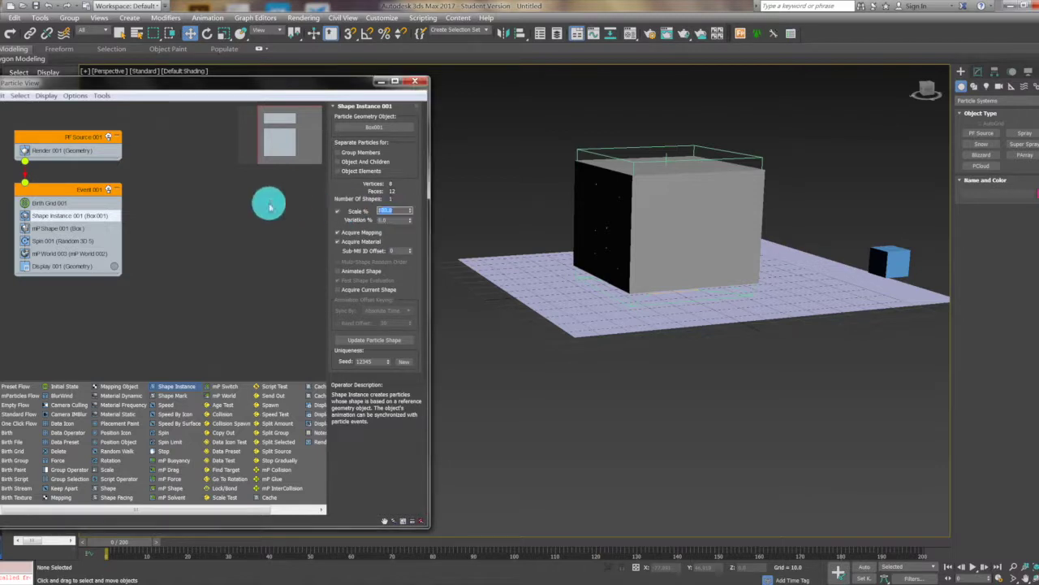
pyautogui.write('90')
pyautogui.press('Return')
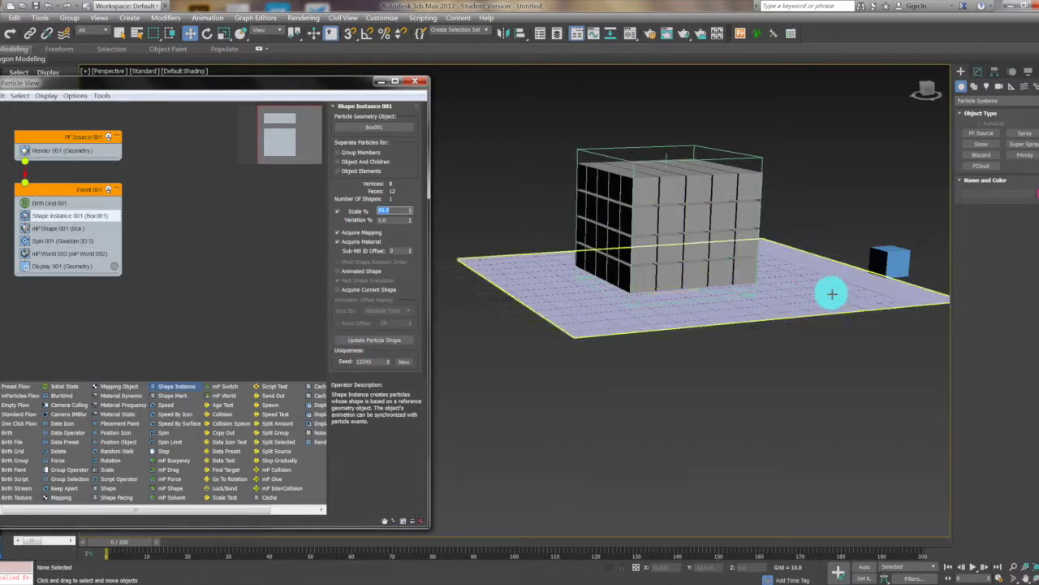
pyautogui.moveTo(821, 301); pyautogui.dragTo(763, 331, button='middle')
pyautogui.scroll(-5, 791, 312)
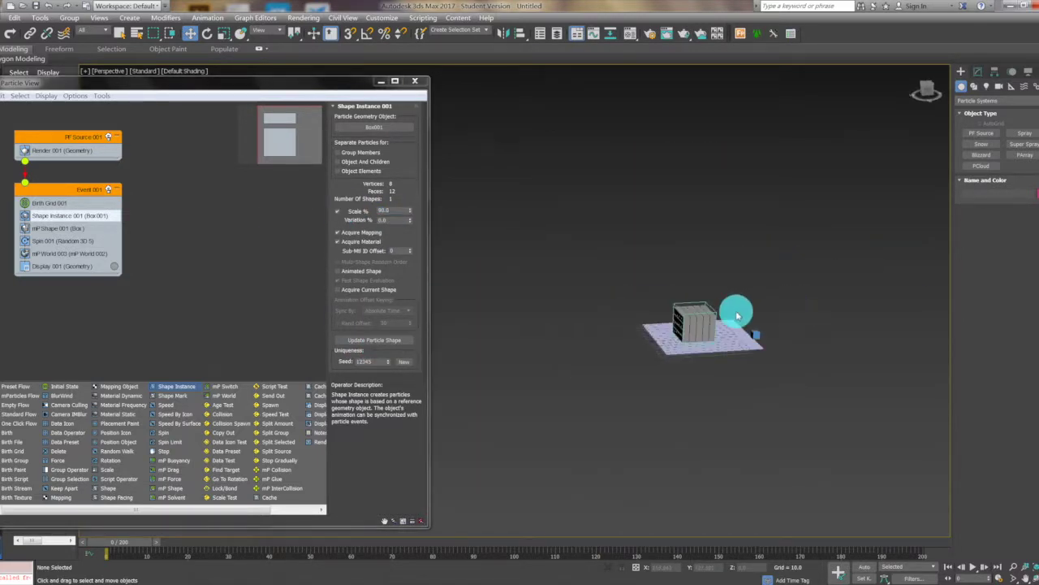
pyautogui.keyDown('alt'); pyautogui.moveTo(677, 309); pyautogui.dragTo(638, 309, button='middle'); pyautogui.keyUp('alt')
pyautogui.scroll(8, 594, 297)
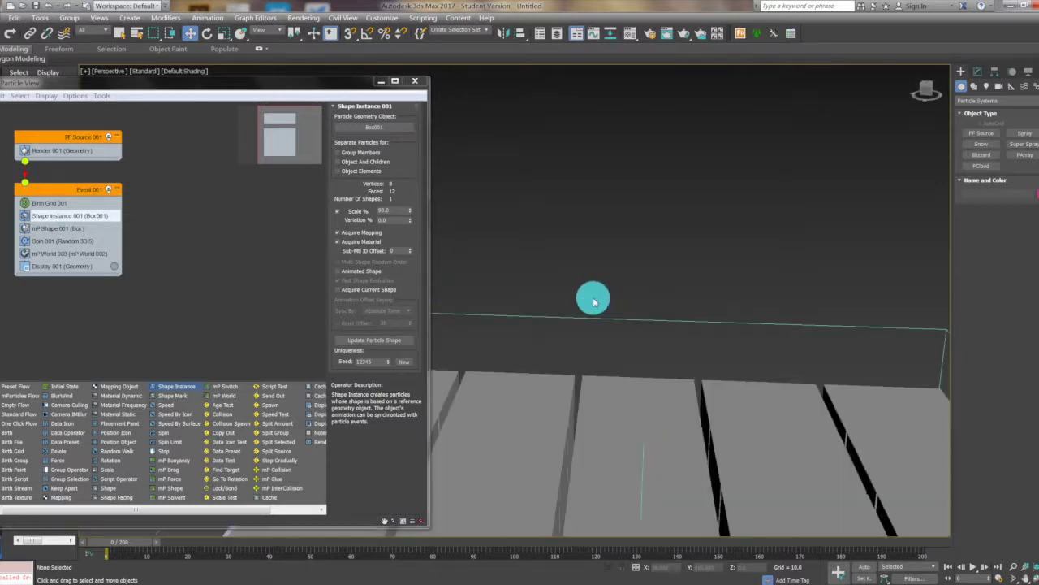
pyautogui.moveTo(641, 476); pyautogui.dragTo(640, 474, button='middle')
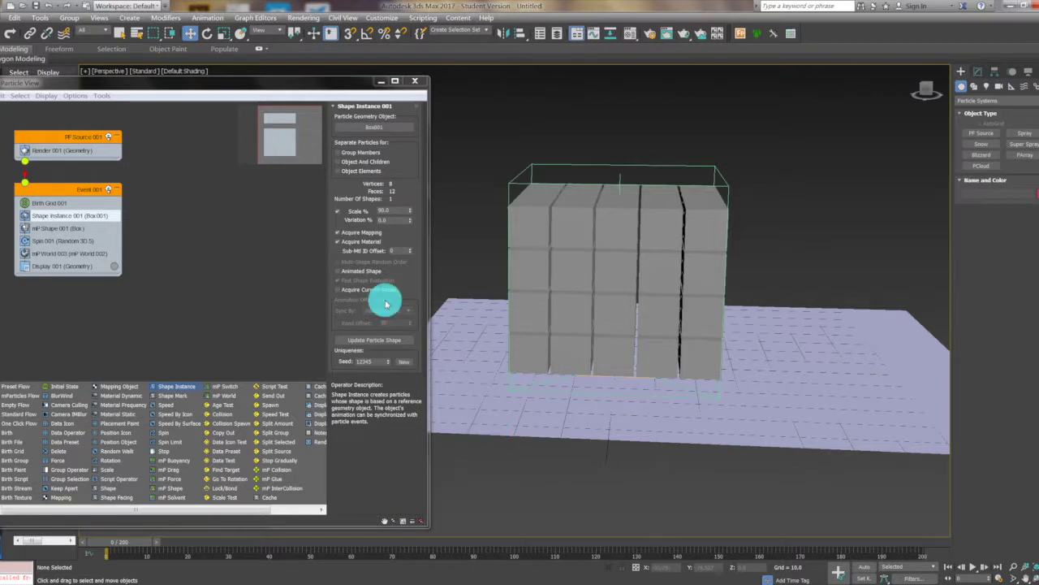
# In the compact Material Editor, change the first material to Multi/Sub-Object, discarding the old material
pyautogui.click(632, 36)
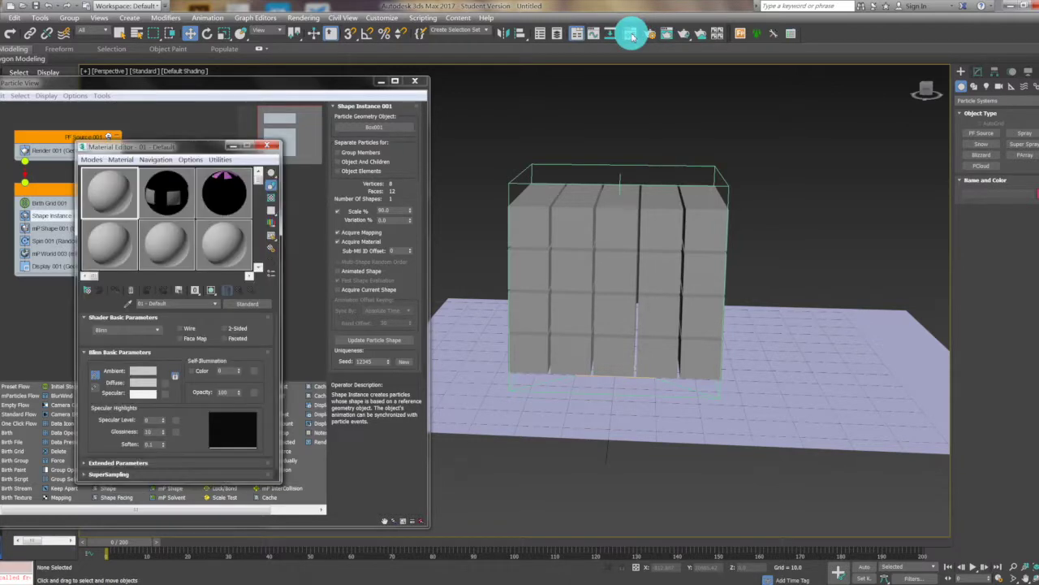
pyautogui.click(97, 160)
pyautogui.press('Right')
pyautogui.moveTo(89, 165)
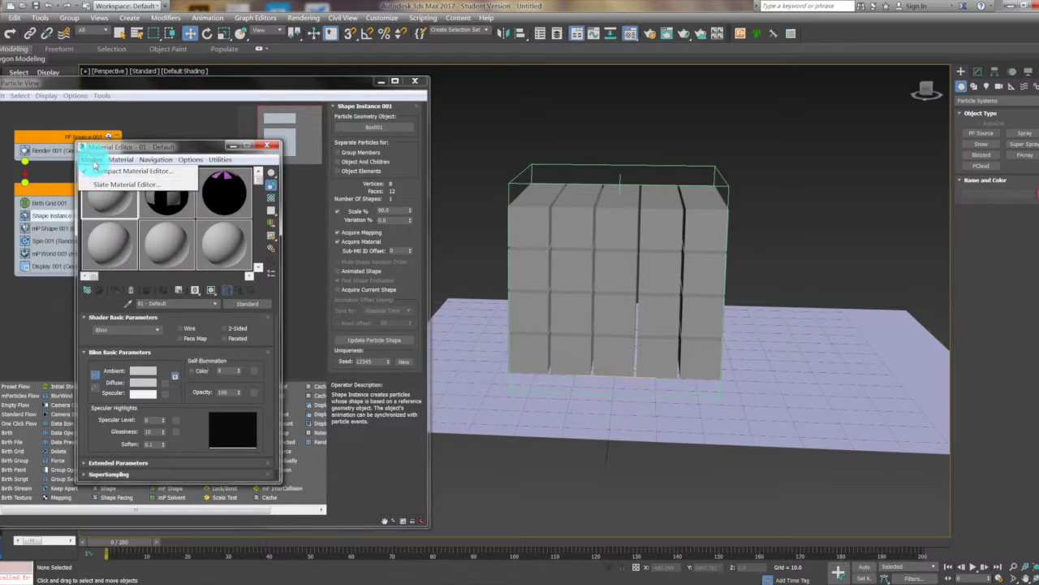
pyautogui.click(95, 161)
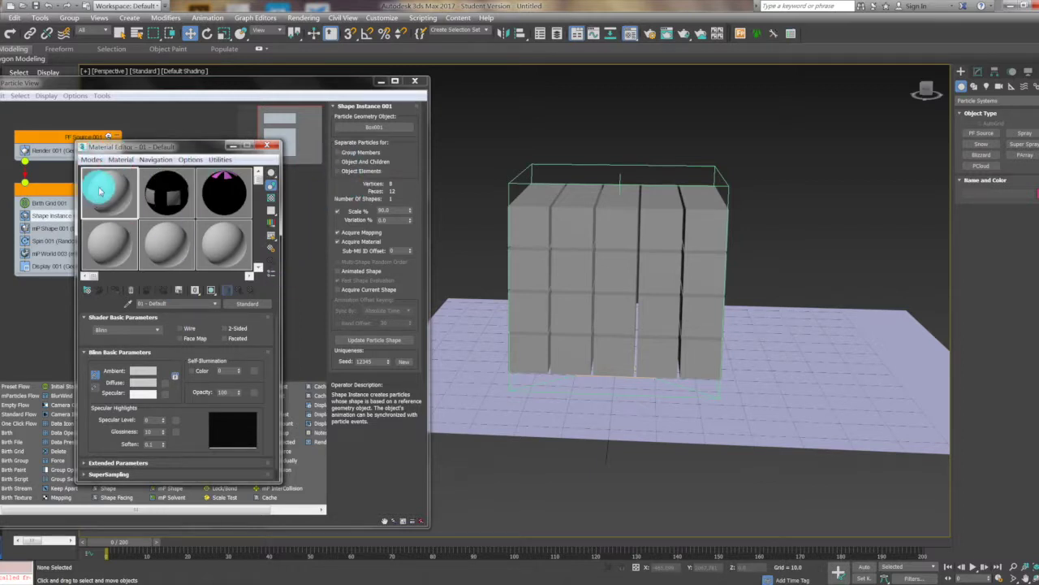
pyautogui.click(250, 306)
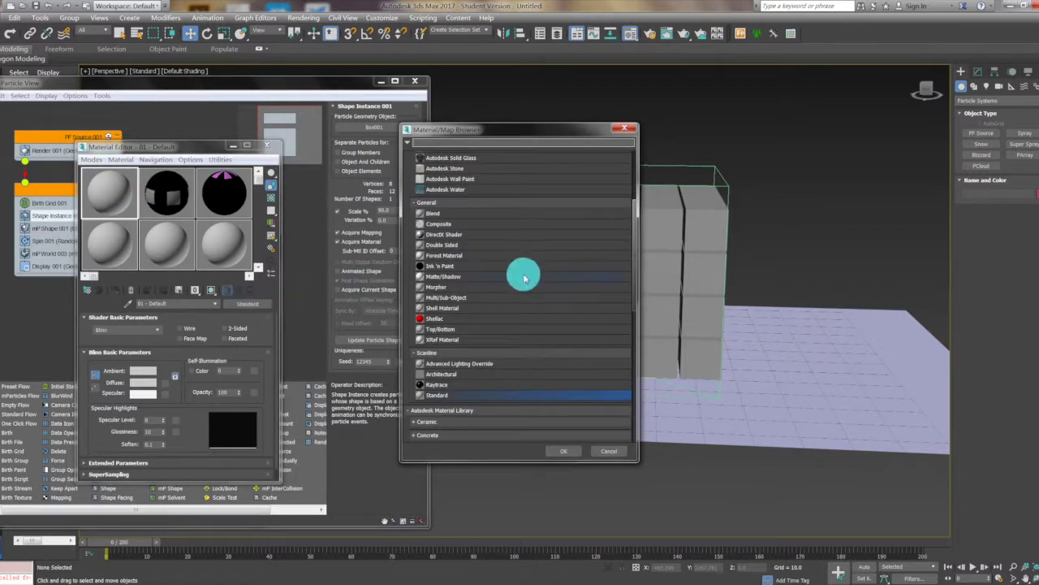
pyautogui.click(467, 298)
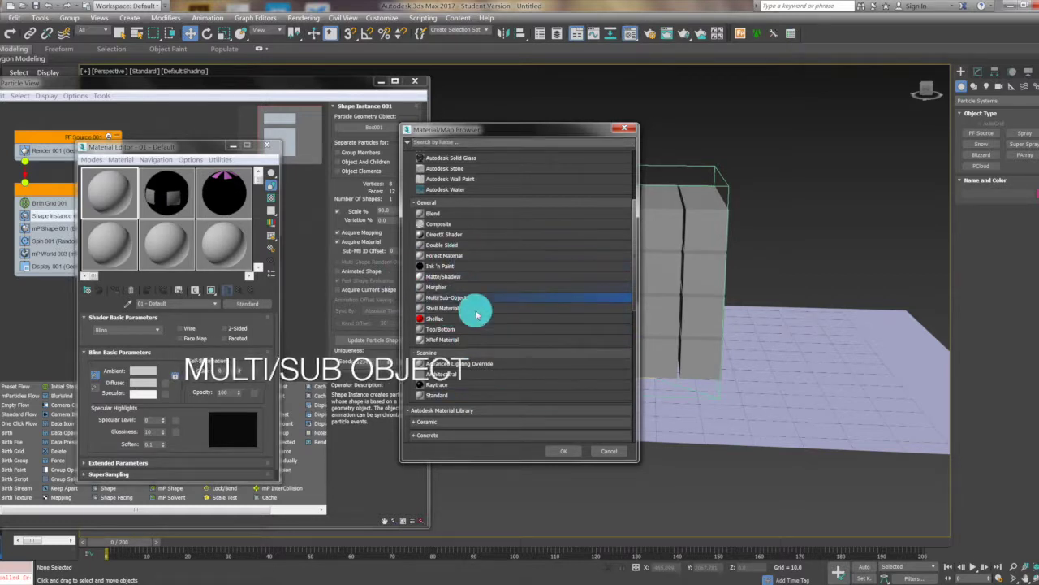
pyautogui.click(560, 449)
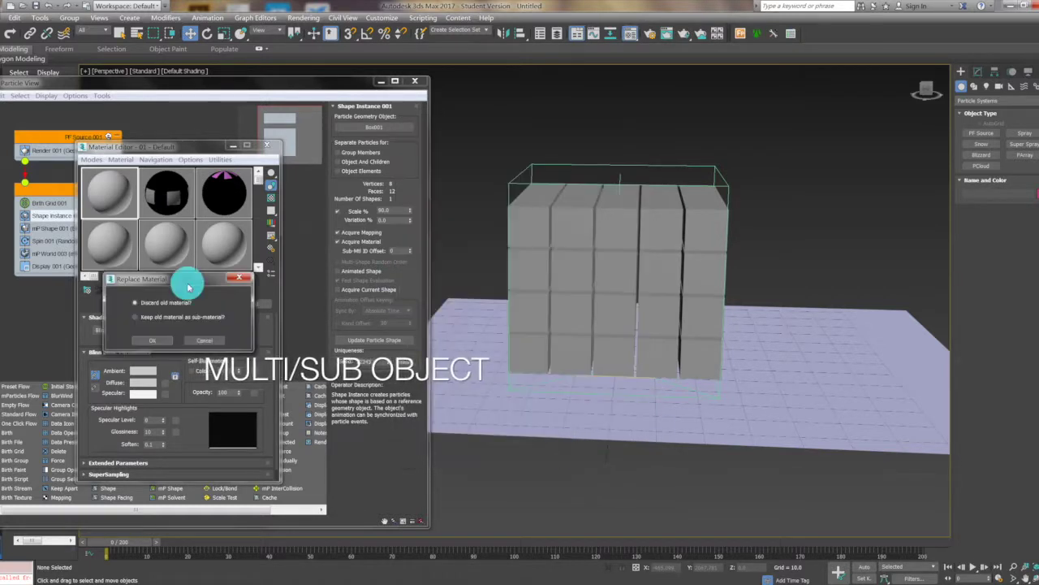
pyautogui.click(158, 339)
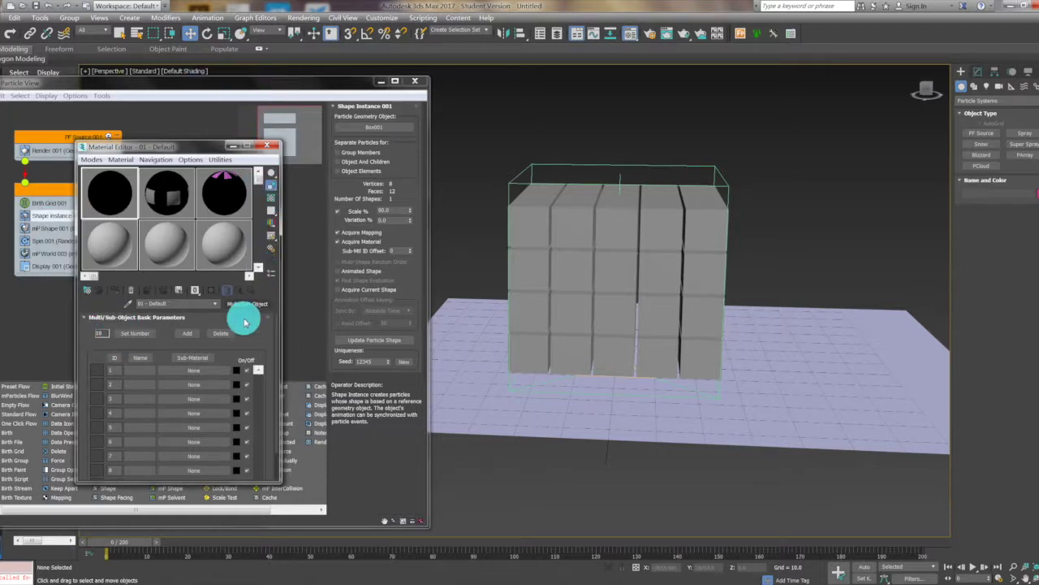
# Set the Multi/Sub-Object material's number of sub-materials to 5
pyautogui.moveTo(258, 335); pyautogui.dragTo(181, 259)
pyautogui.scroll(2, 255, 366)
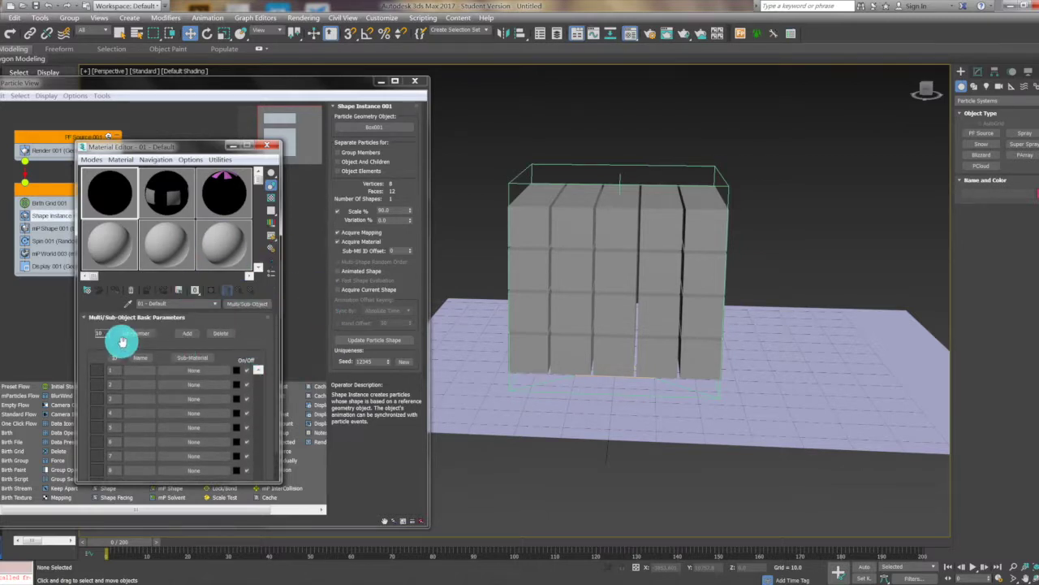
pyautogui.click(135, 334)
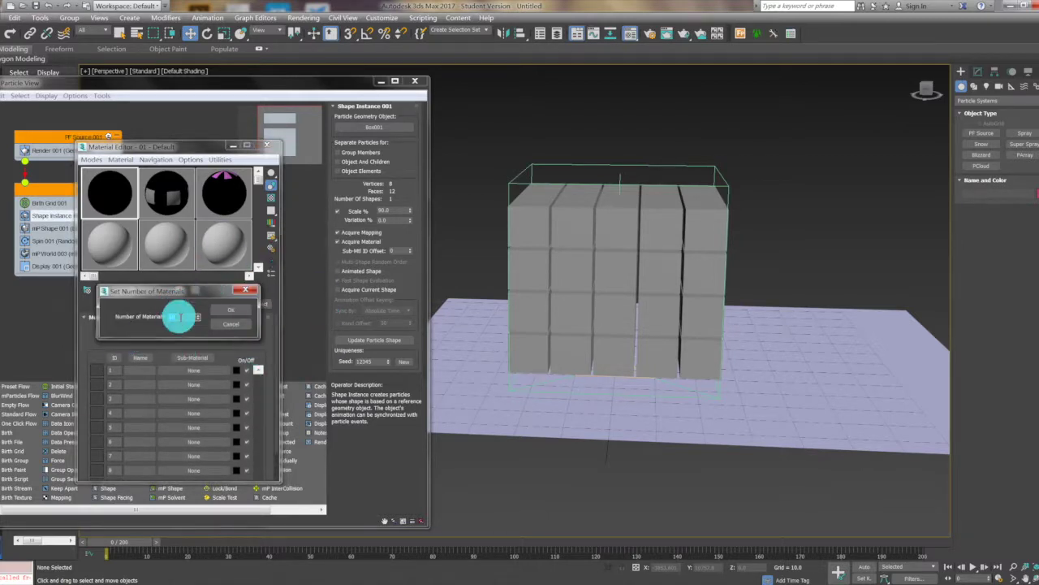
pyautogui.click(228, 316)
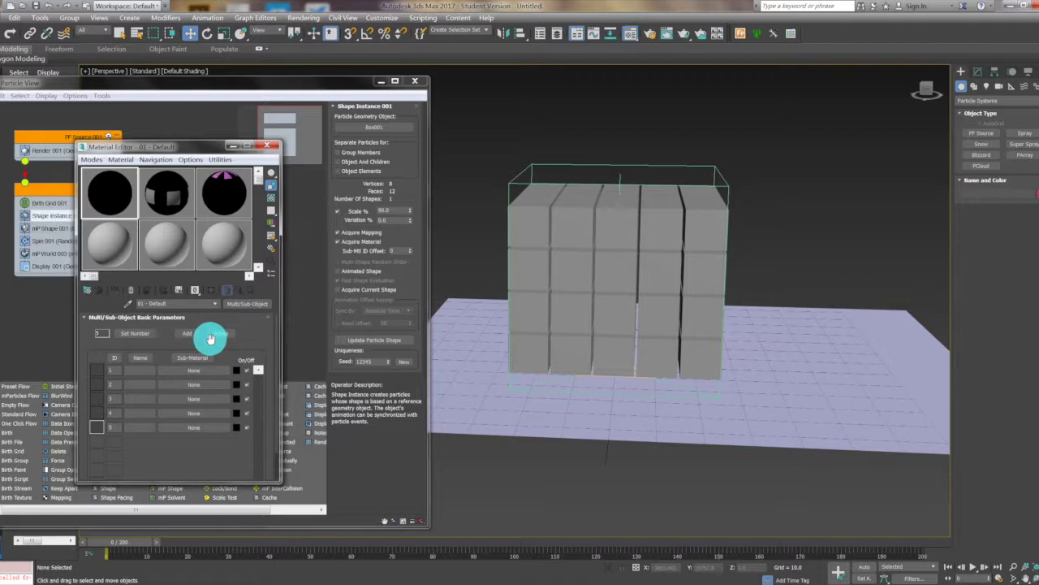
# Assign a Standard material to the first sub-material slot
pyautogui.click(183, 376)
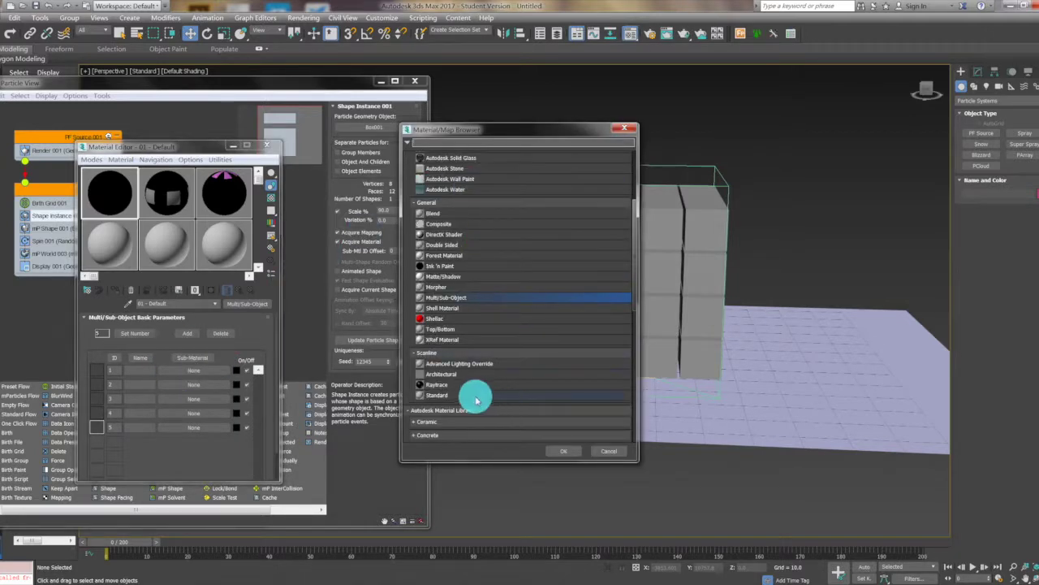
pyautogui.click(485, 395)
pyautogui.click(566, 451)
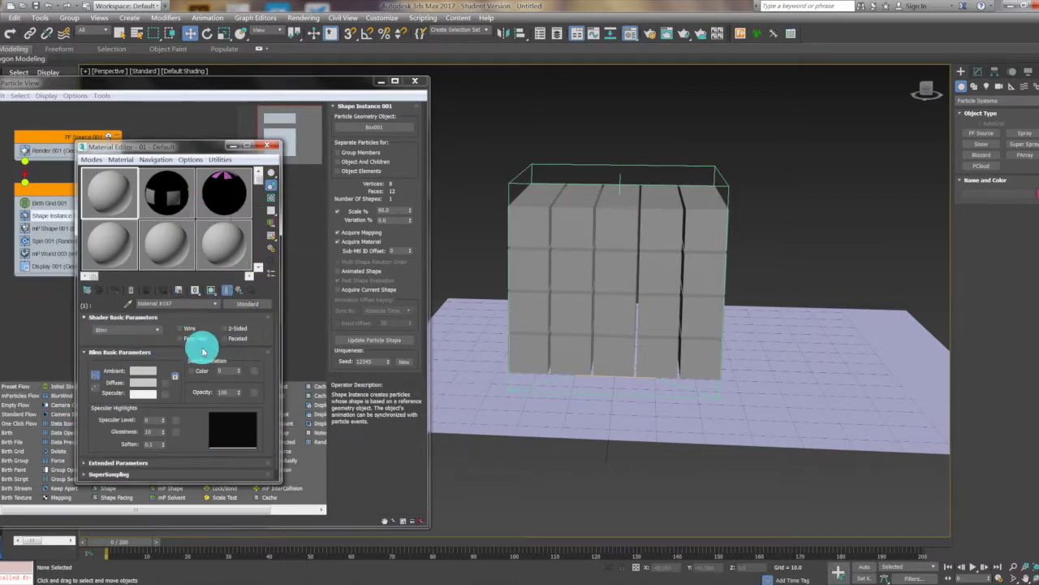
# Fill sub-material slots 2 to 5 of the Multi/Sub-Object material with independent copies of a Standard material
pyautogui.rightClick(186, 302)
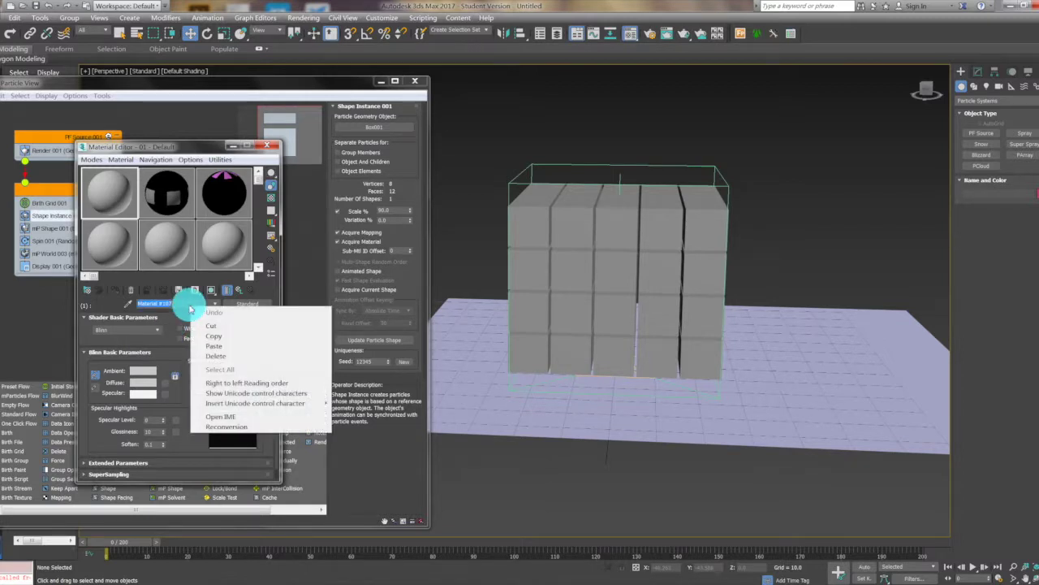
pyautogui.click(228, 334)
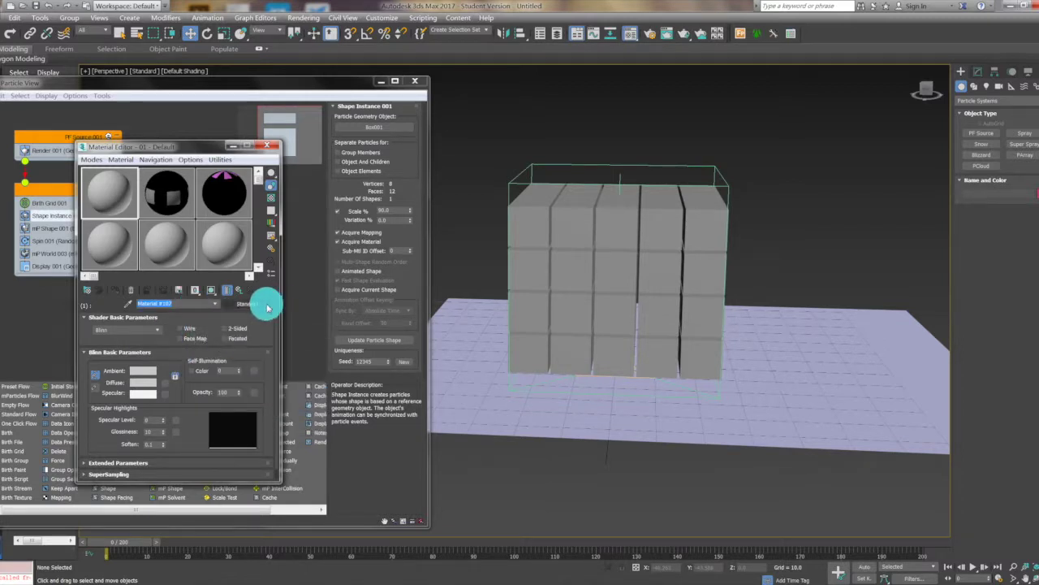
pyautogui.click(241, 291)
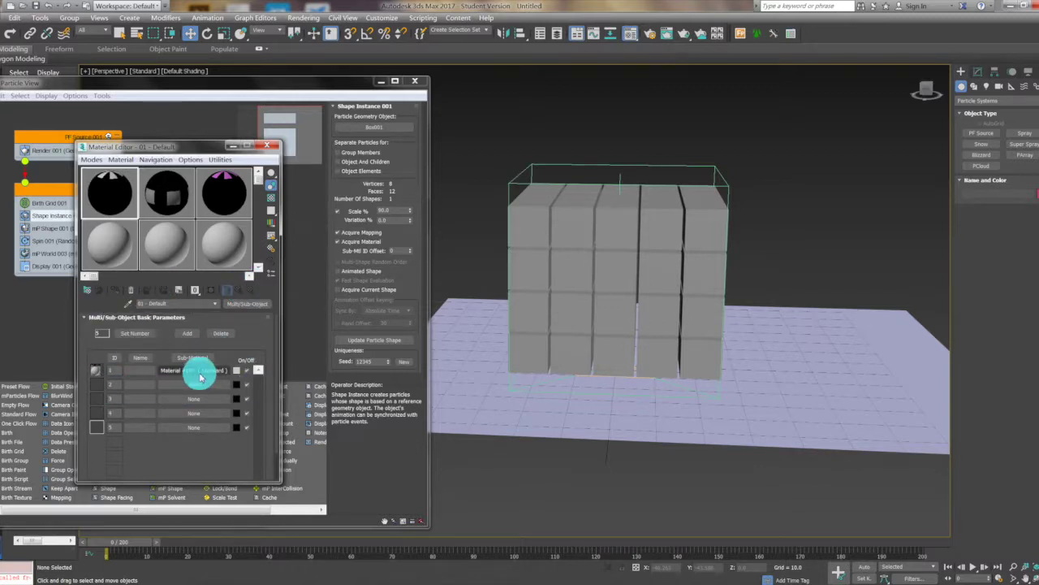
pyautogui.moveTo(189, 383); pyautogui.dragTo(180, 433)
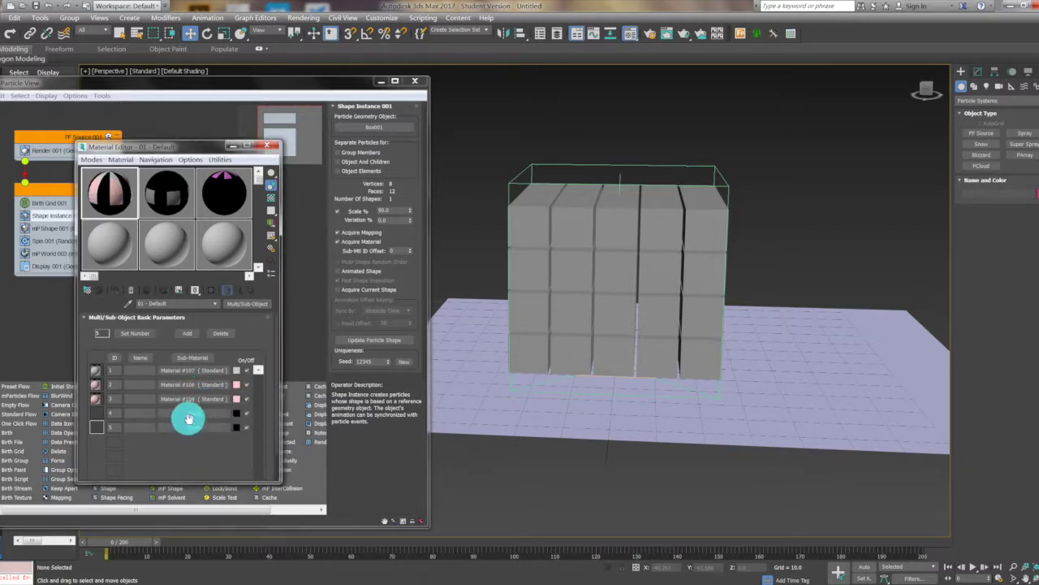
pyautogui.rightClick(189, 418)
pyautogui.click(169, 448)
pyautogui.rightClick(189, 414)
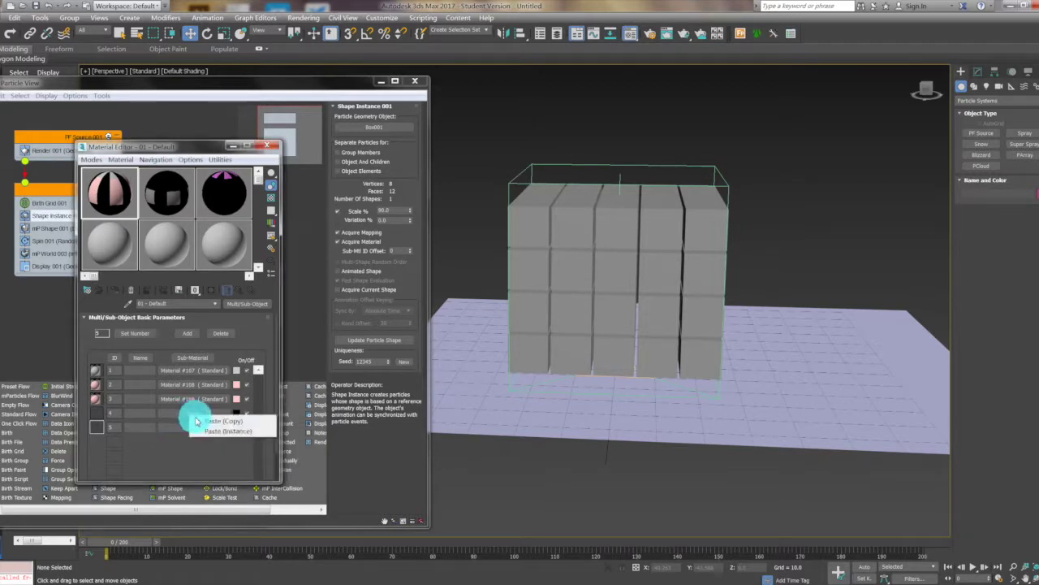
pyautogui.click(208, 420)
pyautogui.rightClick(194, 427)
pyautogui.click(207, 429)
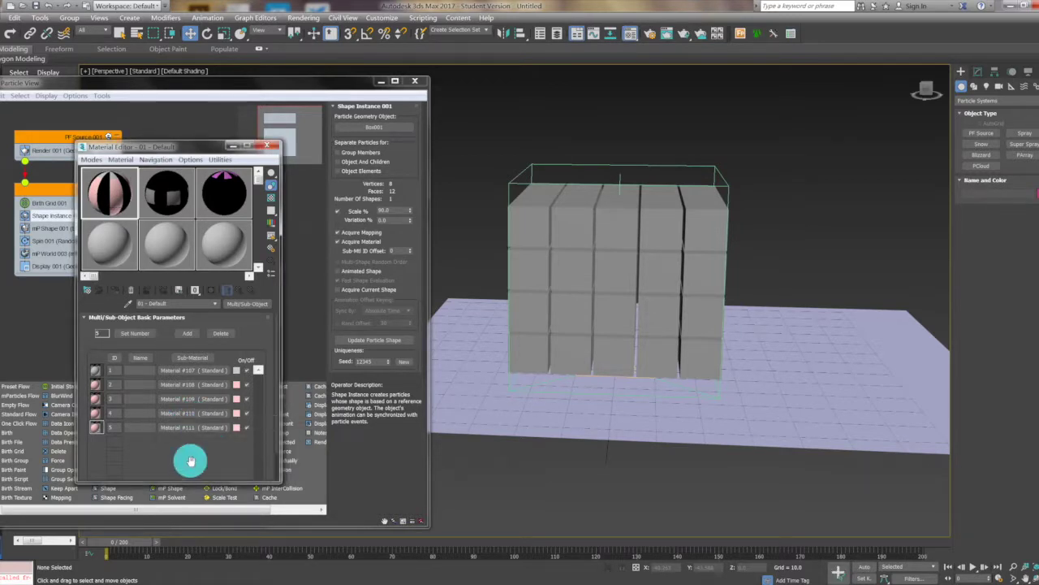
# Set the first sub-material's color to pink and the second sub-material's color to light purple
pyautogui.click(237, 371)
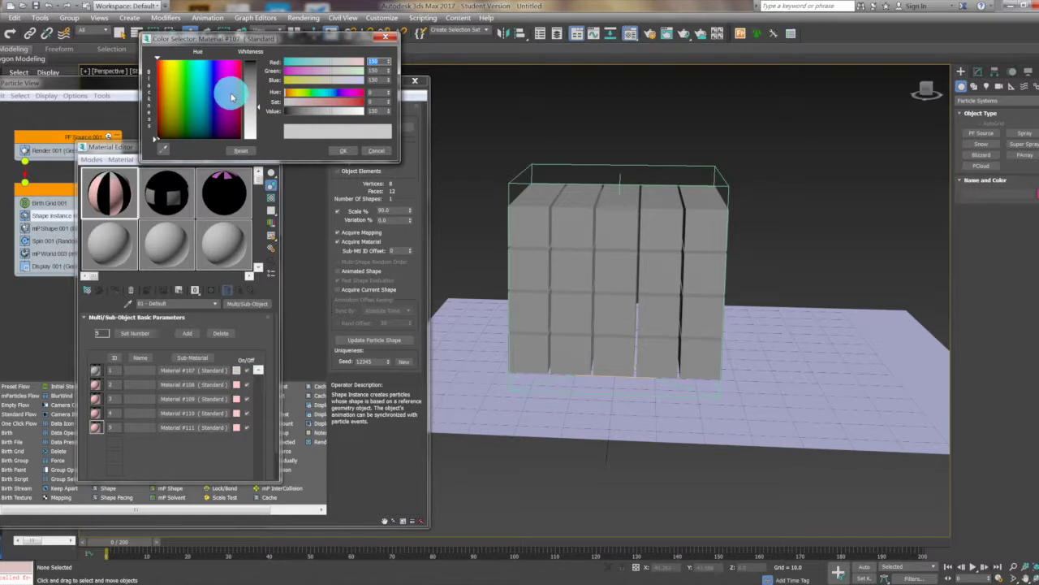
pyautogui.moveTo(321, 65); pyautogui.dragTo(397, 65)
pyautogui.click(316, 71)
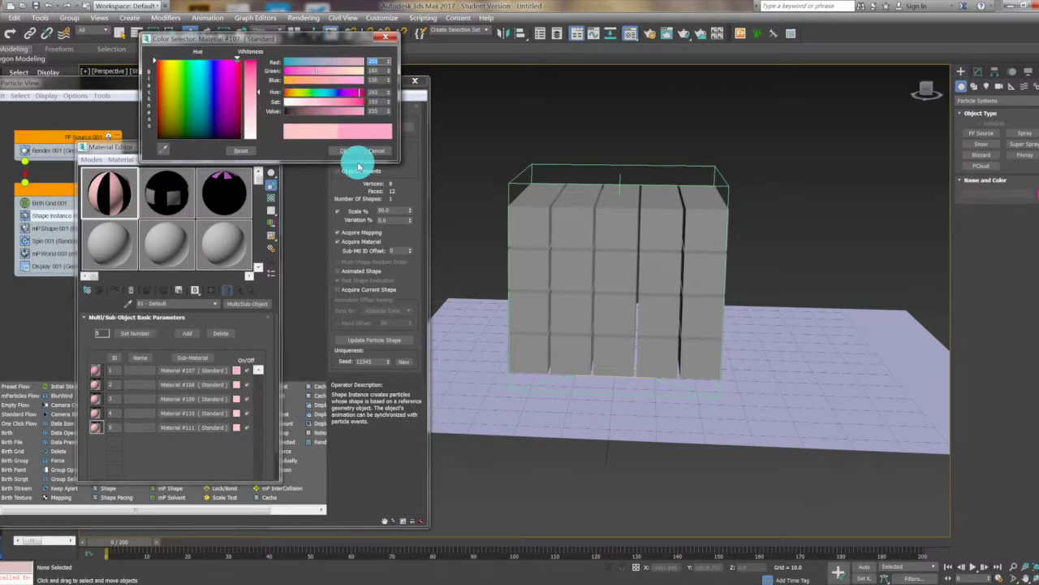
pyautogui.click(339, 151)
pyautogui.click(237, 384)
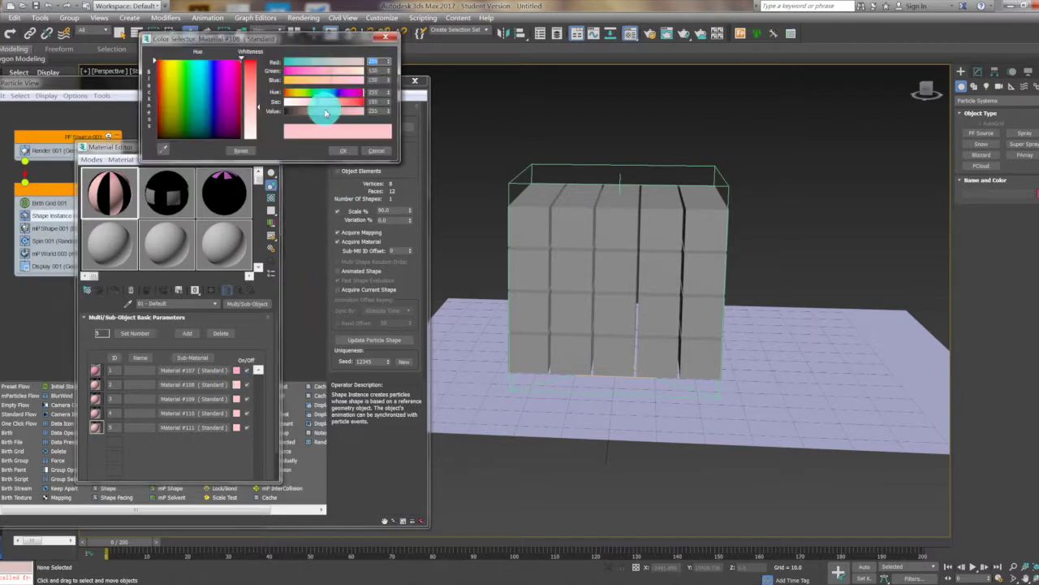
pyautogui.click(332, 63)
pyautogui.moveTo(310, 72); pyautogui.dragTo(371, 81)
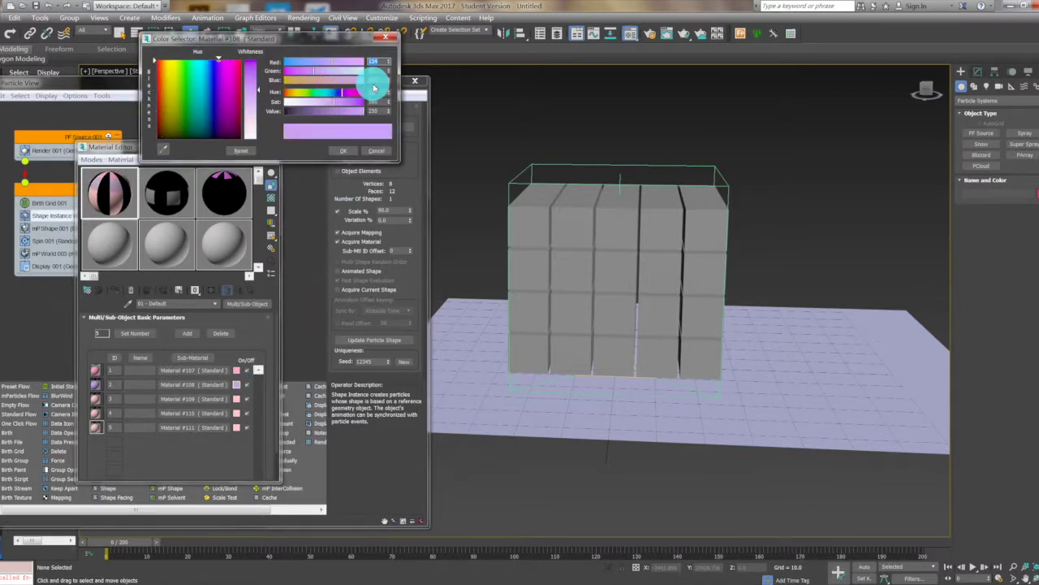
pyautogui.click(344, 150)
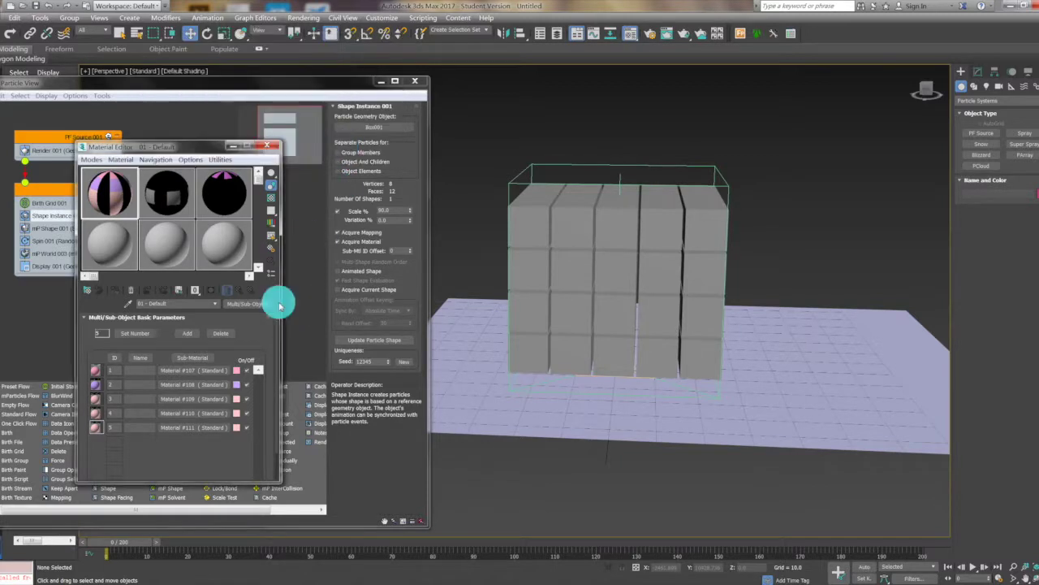
# Recolor the third sub-material medium blue and the fourth sub-material deep purple
pyautogui.click(237, 397)
pyautogui.moveTo(326, 64); pyautogui.dragTo(320, 91)
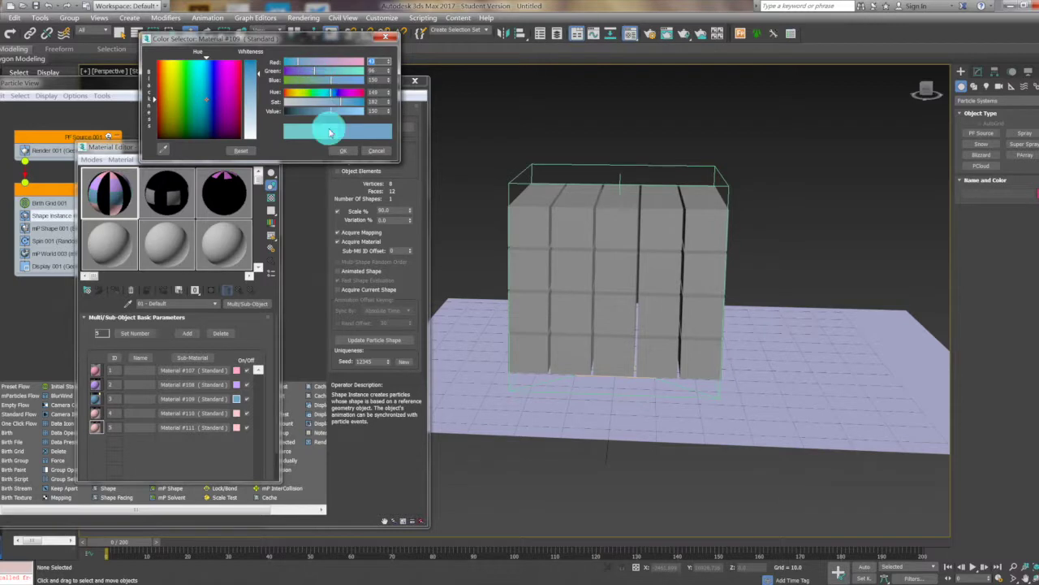
pyautogui.click(344, 152)
pyautogui.click(238, 413)
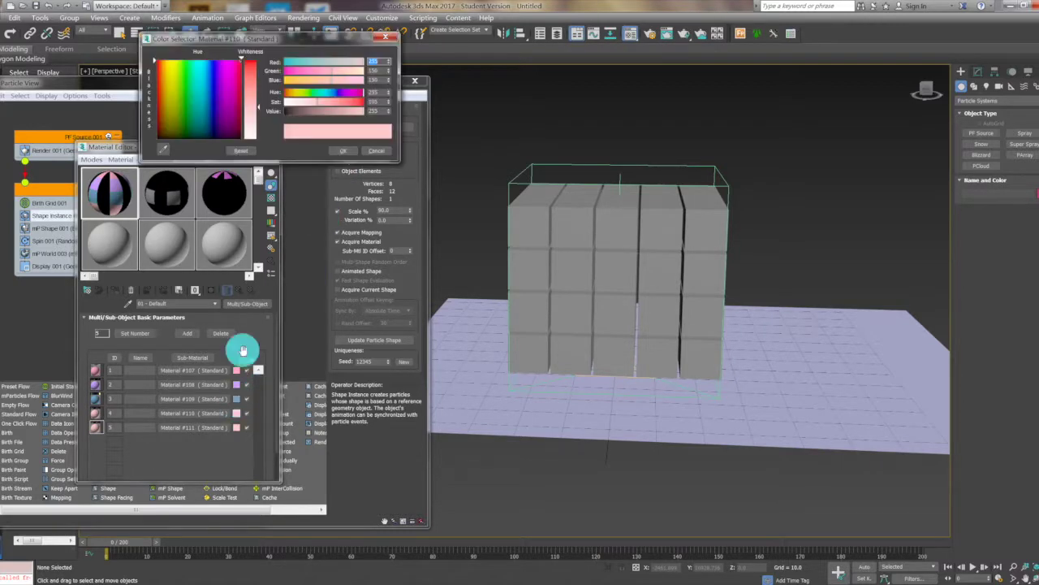
pyautogui.moveTo(321, 70); pyautogui.dragTo(294, 71)
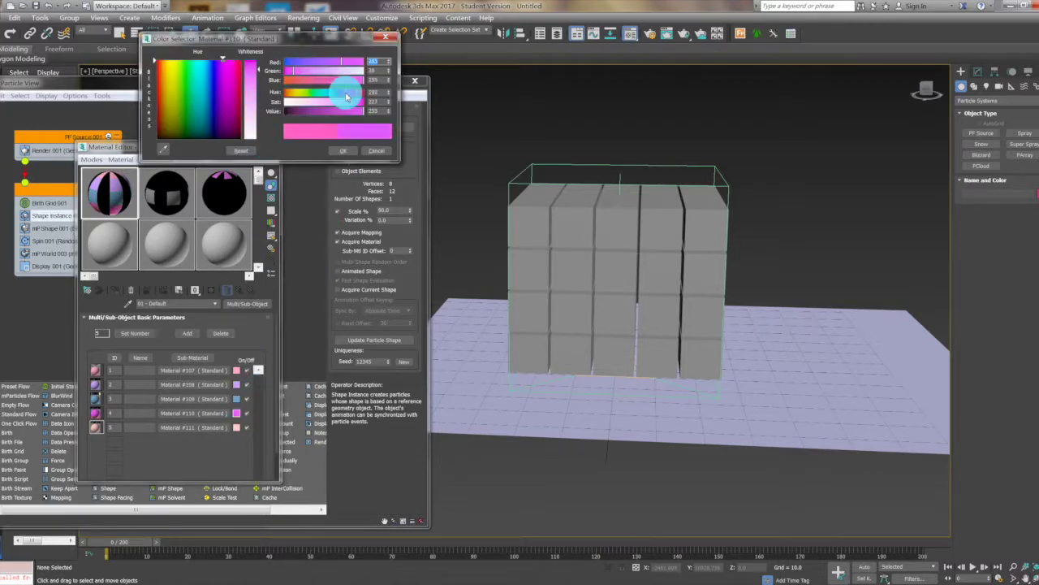
pyautogui.moveTo(308, 105); pyautogui.dragTo(353, 132)
pyautogui.click(342, 150)
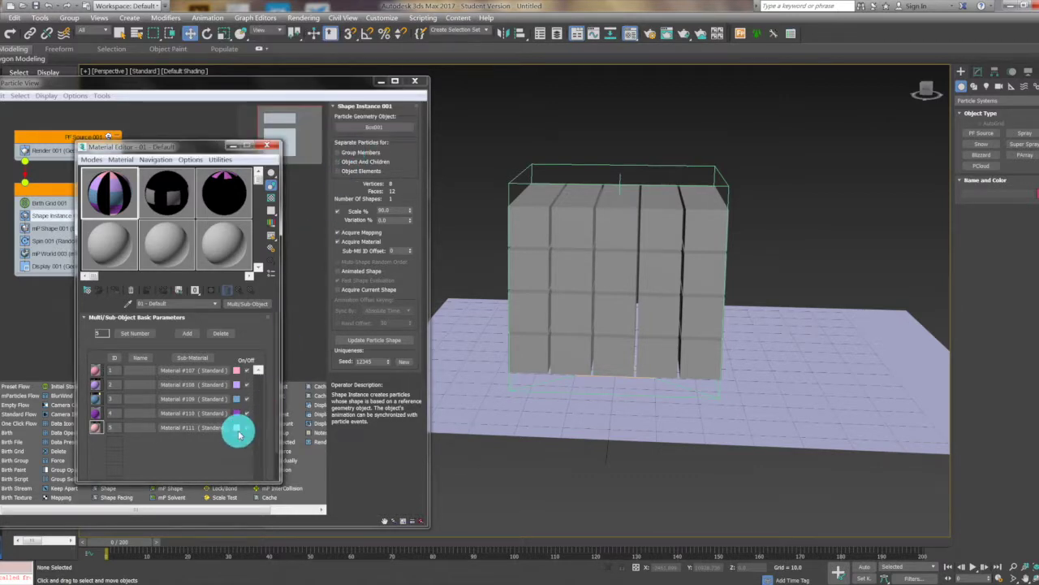
# Change the fifth sub-material's color to a saturated blue-violet
pyautogui.click(237, 428)
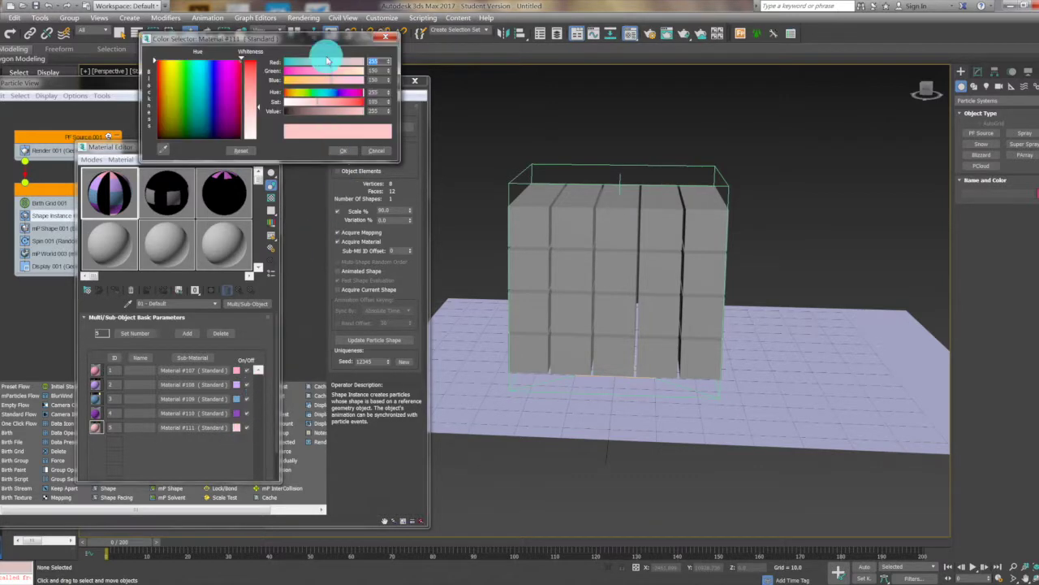
pyautogui.click(214, 63)
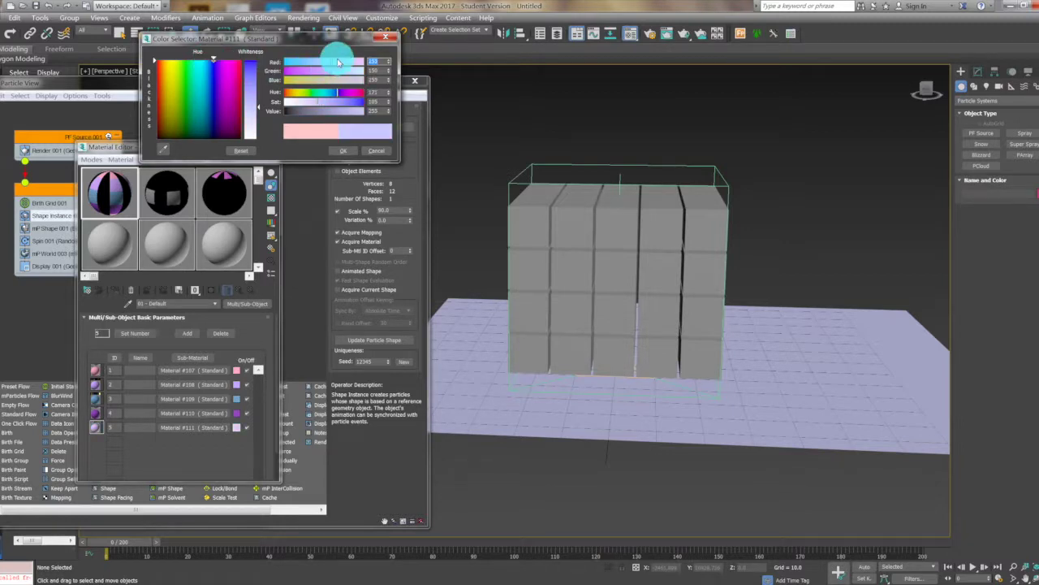
pyautogui.moveTo(323, 108); pyautogui.dragTo(344, 135)
pyautogui.click(345, 152)
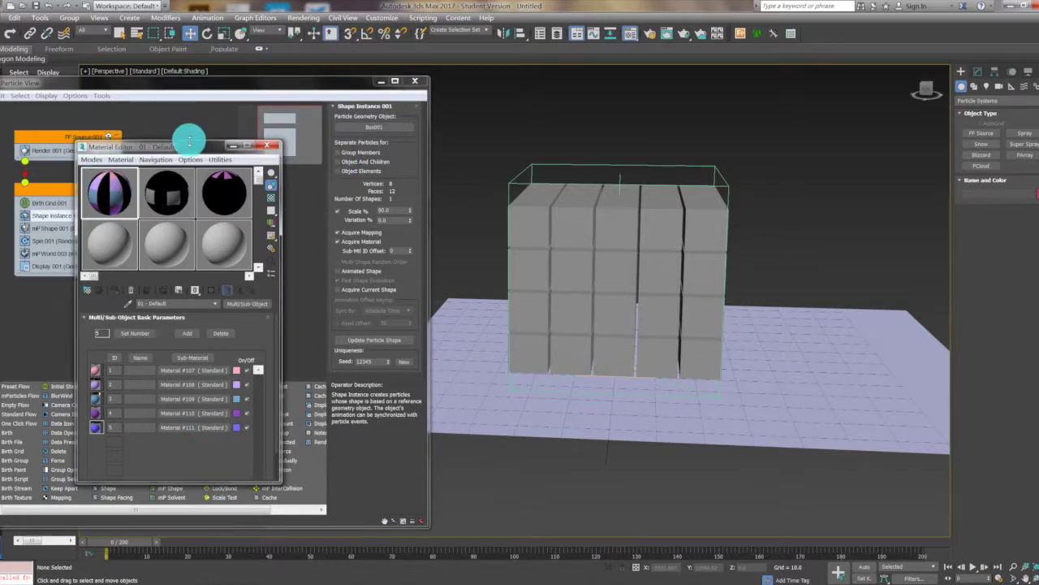
# Insert a Material Frequency operator between Birth Grid and Shape Instance in Event 001, with the Material Editor kept accessible beside the Particle View
pyautogui.moveTo(185, 154); pyautogui.dragTo(114, 138)
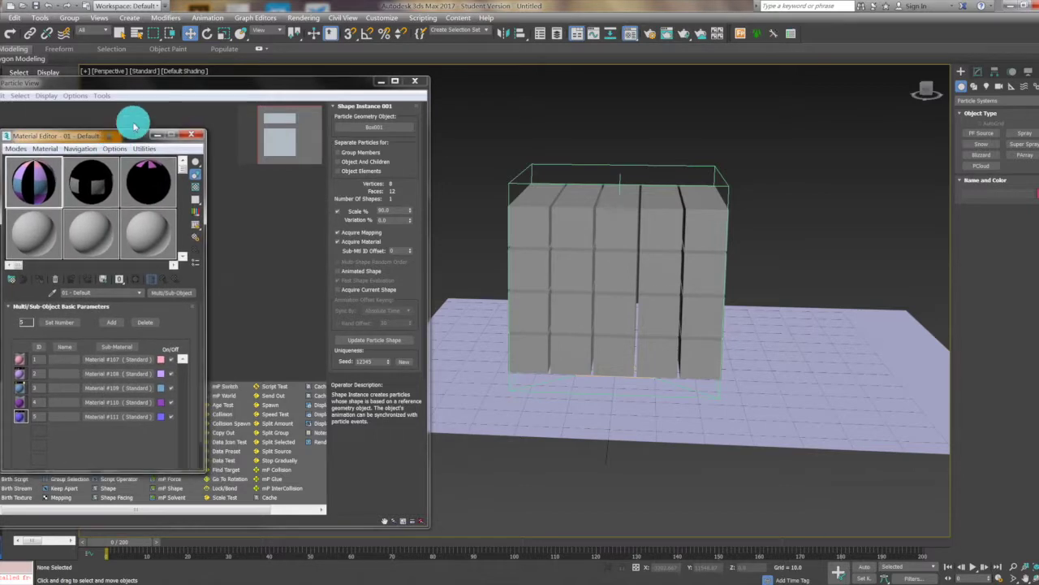
pyautogui.click(321, 88)
pyautogui.moveTo(186, 81); pyautogui.dragTo(360, 55)
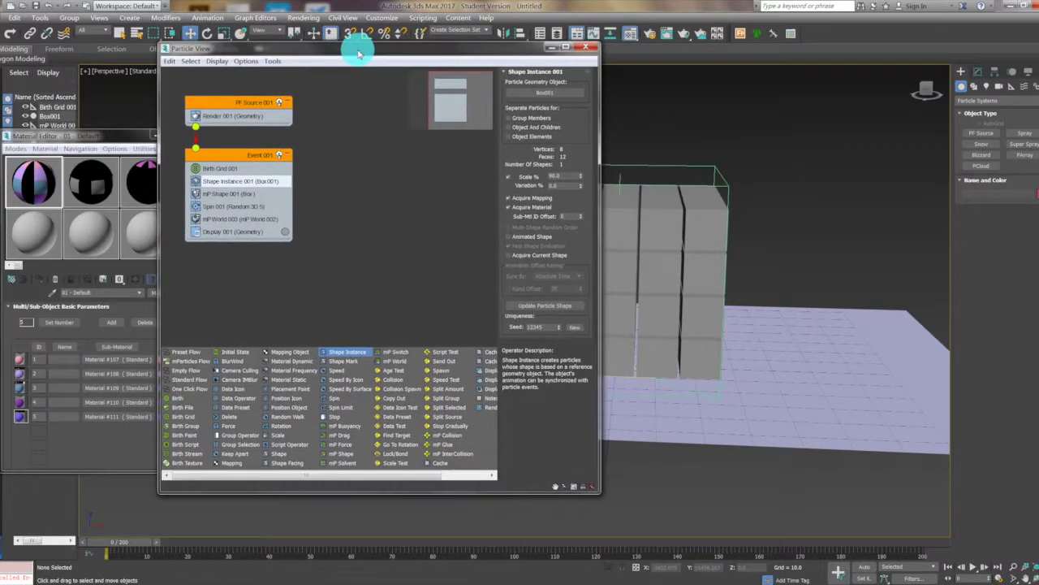
pyautogui.click(313, 371)
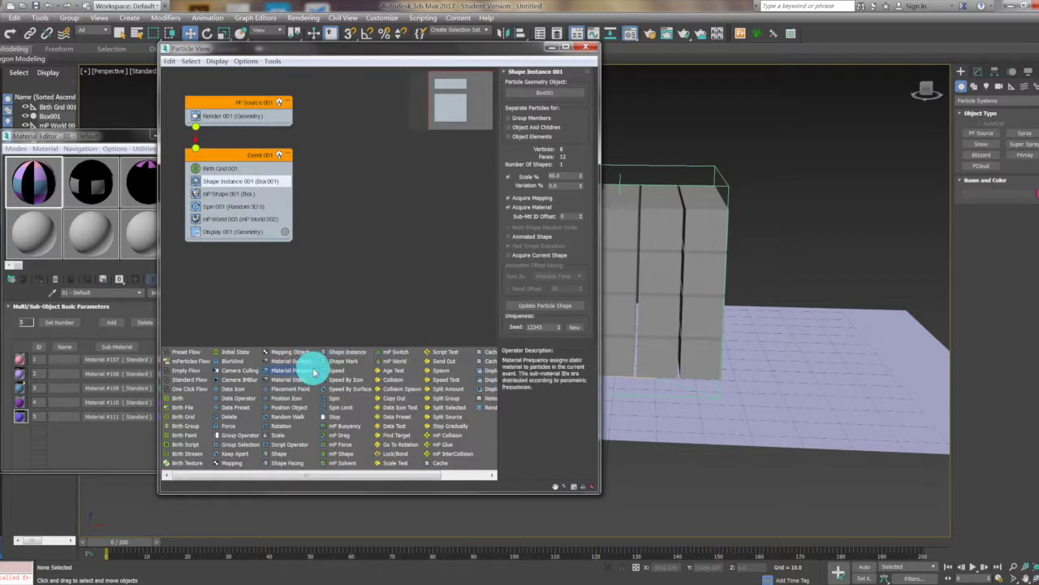
pyautogui.moveTo(296, 374); pyautogui.dragTo(236, 175)
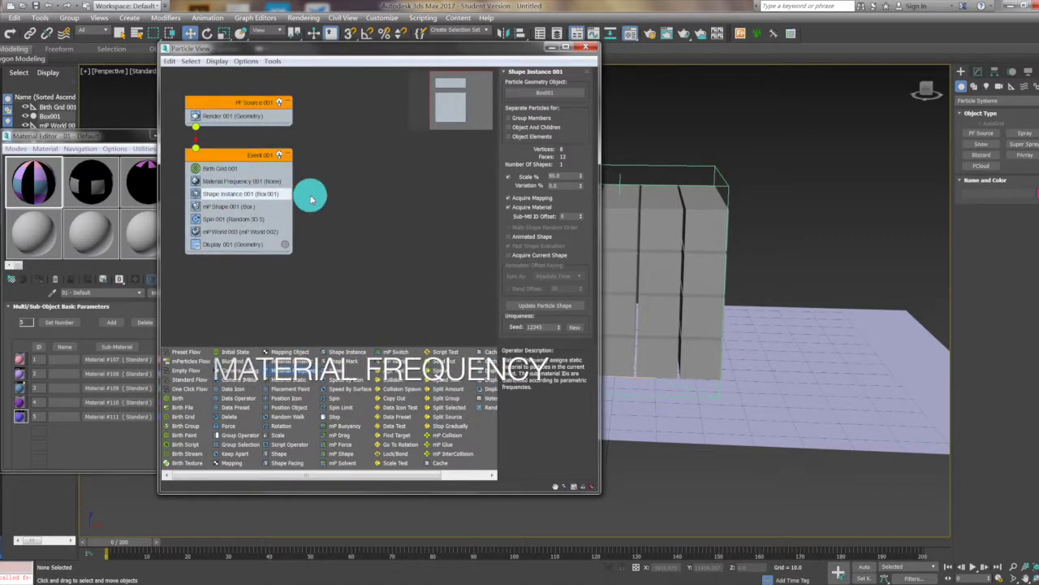
# Assign the Multi/Sub-Object material to the Material Frequency operator as an instance and uncover the viewport
pyautogui.click(265, 185)
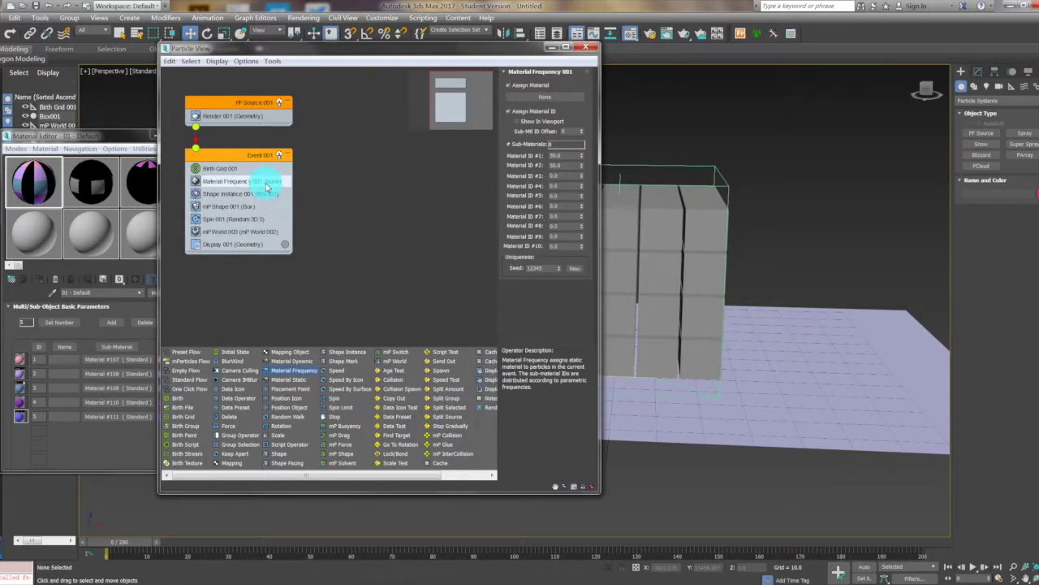
pyautogui.moveTo(39, 183); pyautogui.dragTo(559, 98)
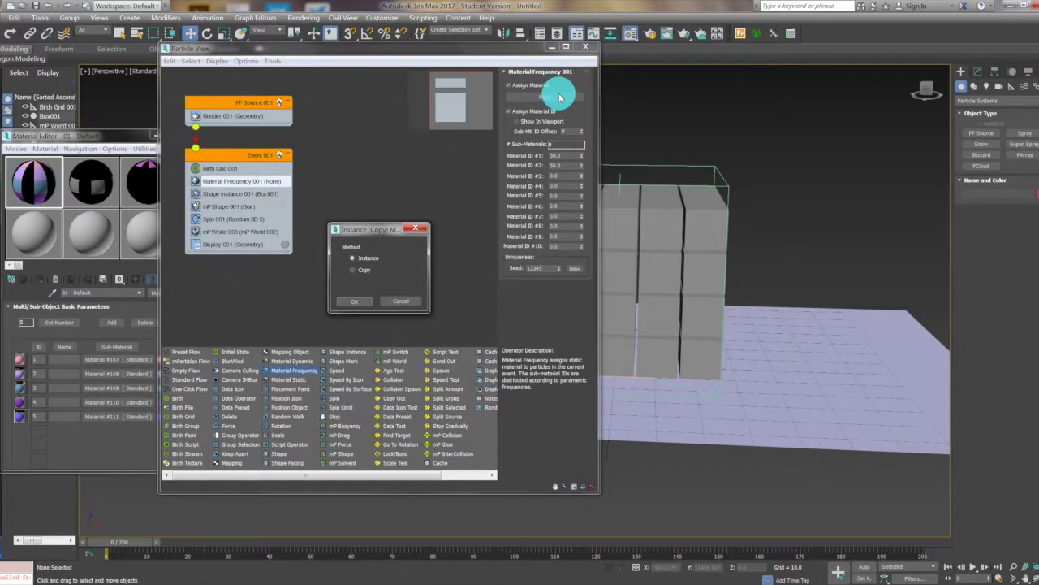
pyautogui.click(362, 304)
pyautogui.moveTo(497, 48); pyautogui.dragTo(325, 74)
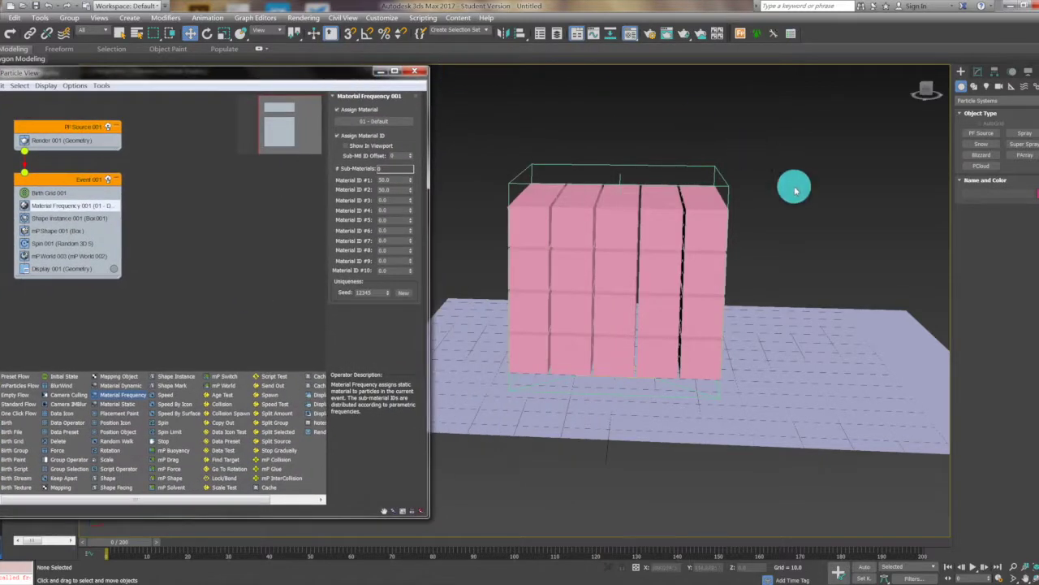
# Render the Perspective view from Render Setup to check how the sub-materials are distributed over the cubes
pyautogui.click(652, 32)
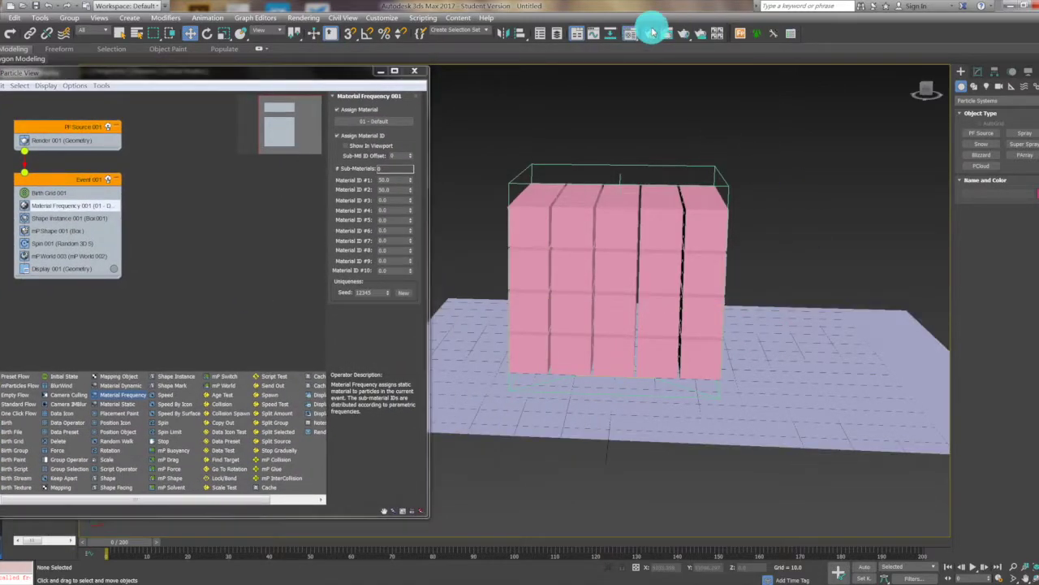
pyautogui.click(413, 46)
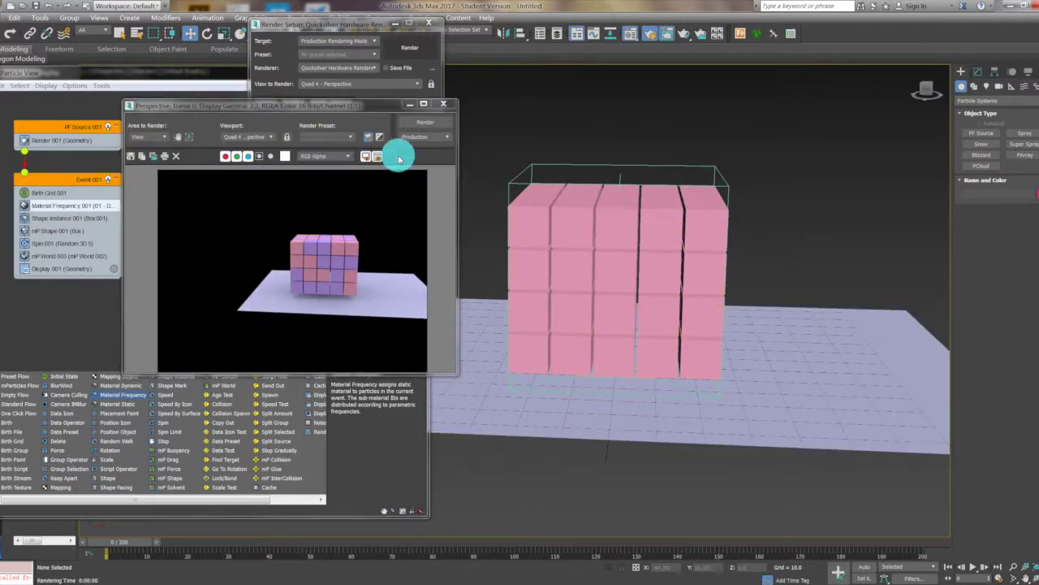
pyautogui.click(445, 105)
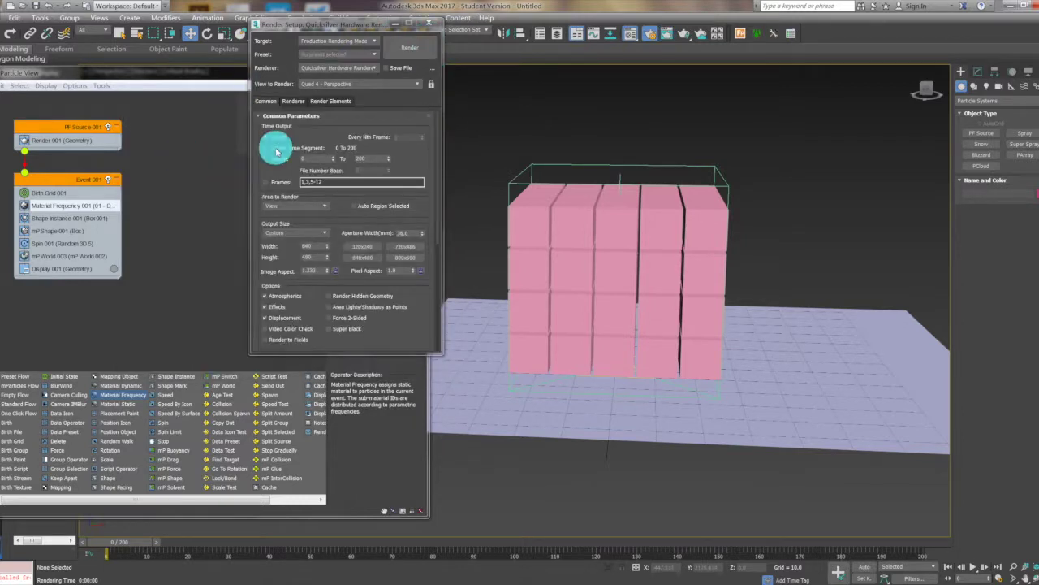
pyautogui.click(429, 23)
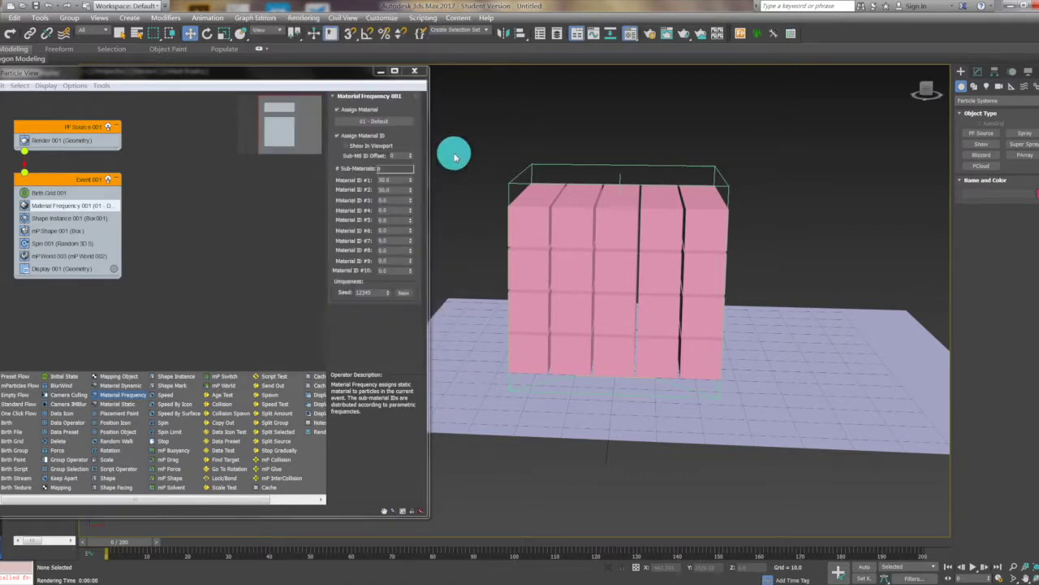
# Set the Material Frequency values for Material ID #1 through #5 to 20 each
pyautogui.click(395, 178)
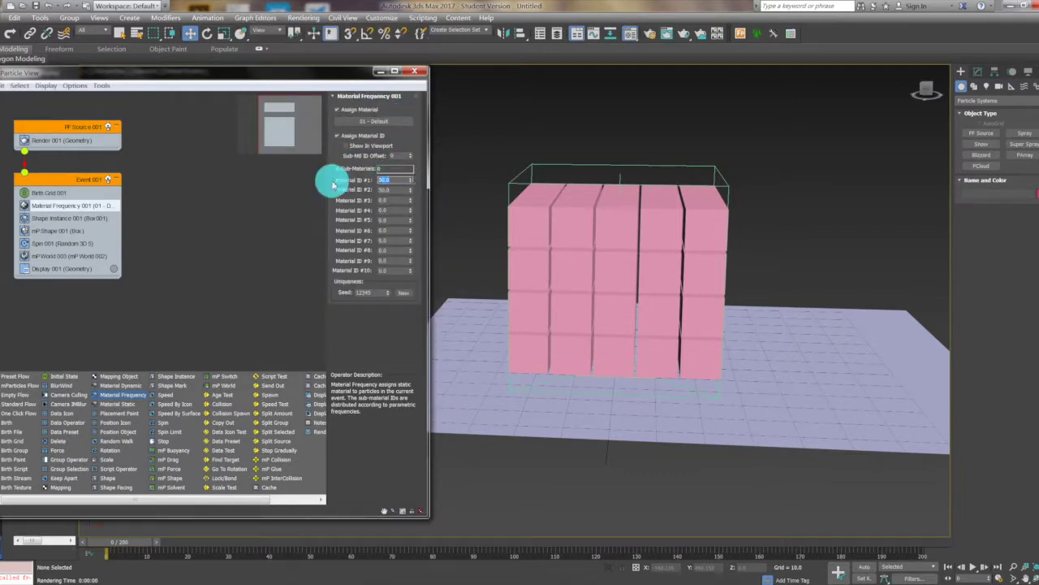
pyautogui.press('Tab')
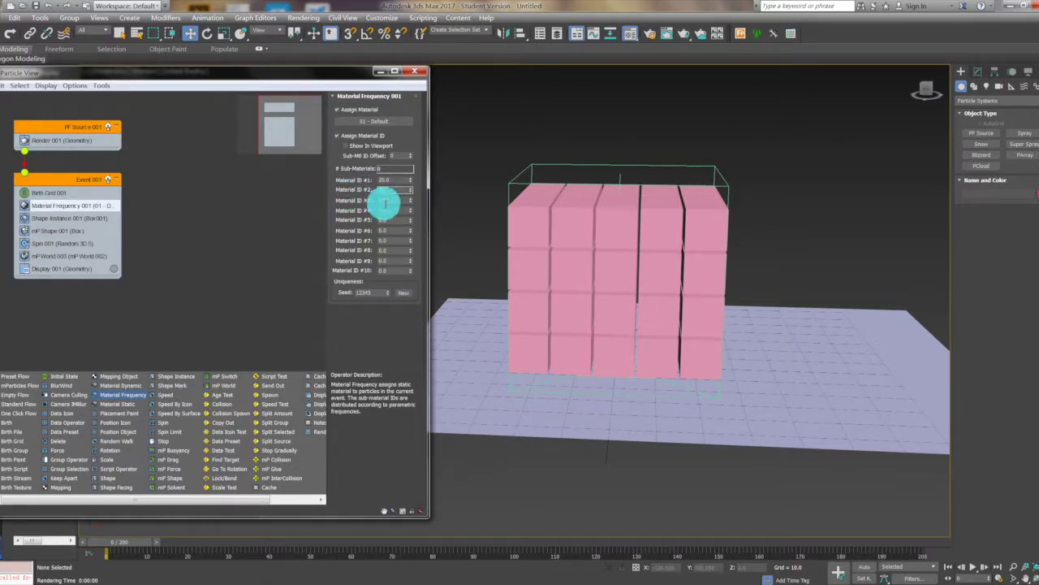
pyautogui.write('20')
pyautogui.press('Tab')
pyautogui.write('2')
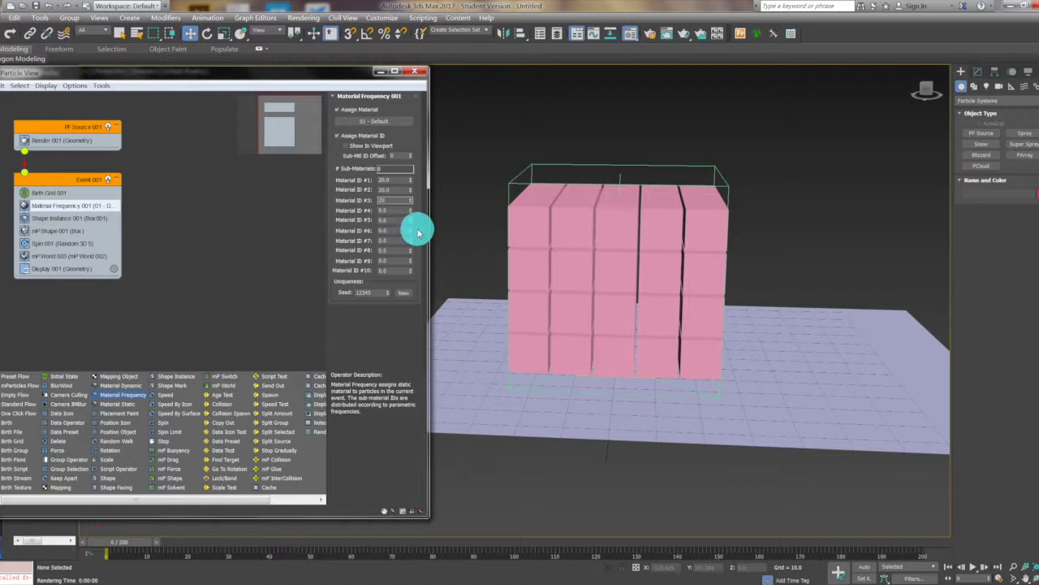
pyautogui.write('0')
pyautogui.press('Tab')
pyautogui.write('20')
pyautogui.press('Tab')
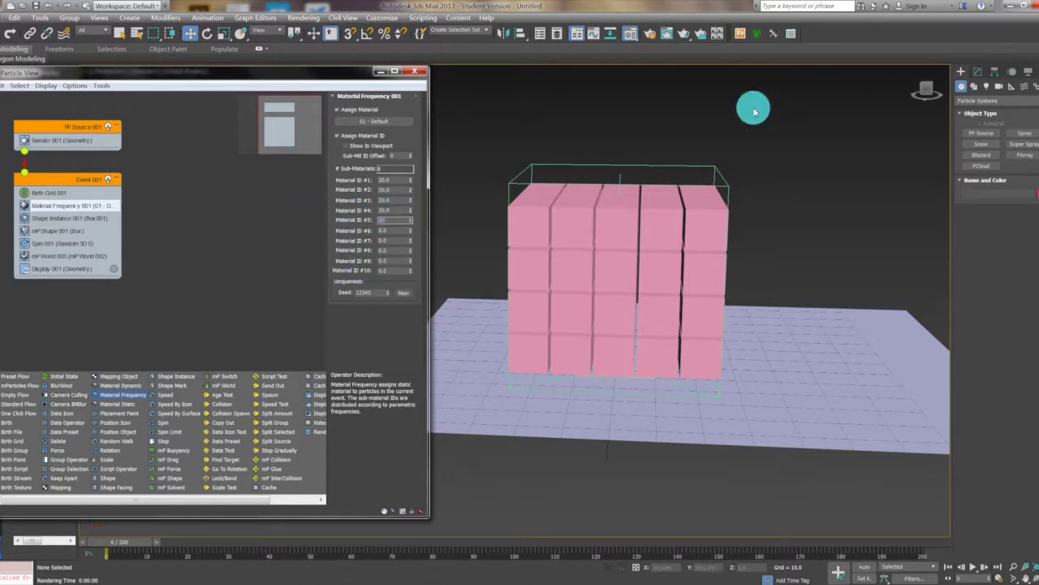
# Render the Perspective view again to check the cube colors with all five sub-materials
pyautogui.click(667, 33)
pyautogui.click(427, 123)
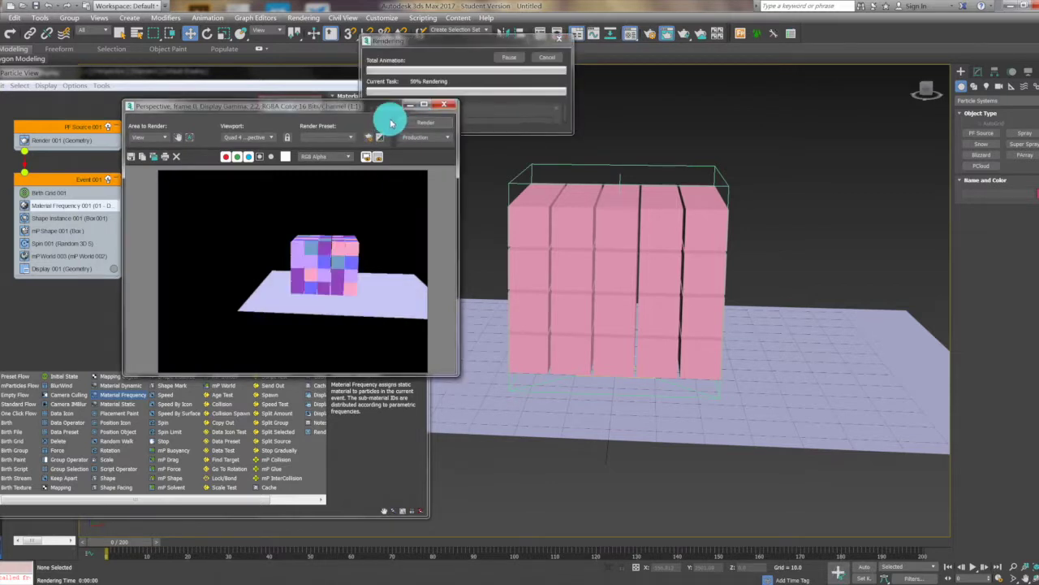
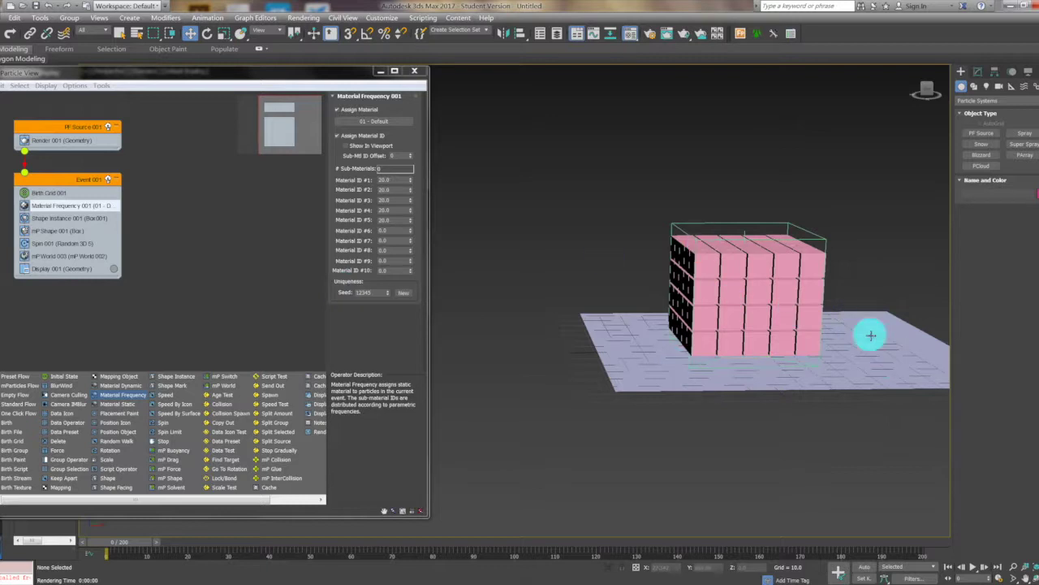
# Raise the ground plane slightly along Z so it sits up against the underside of the cube stack
pyautogui.click(786, 328)
pyautogui.click(779, 380)
pyautogui.moveTo(773, 317); pyautogui.dragTo(772, 302)
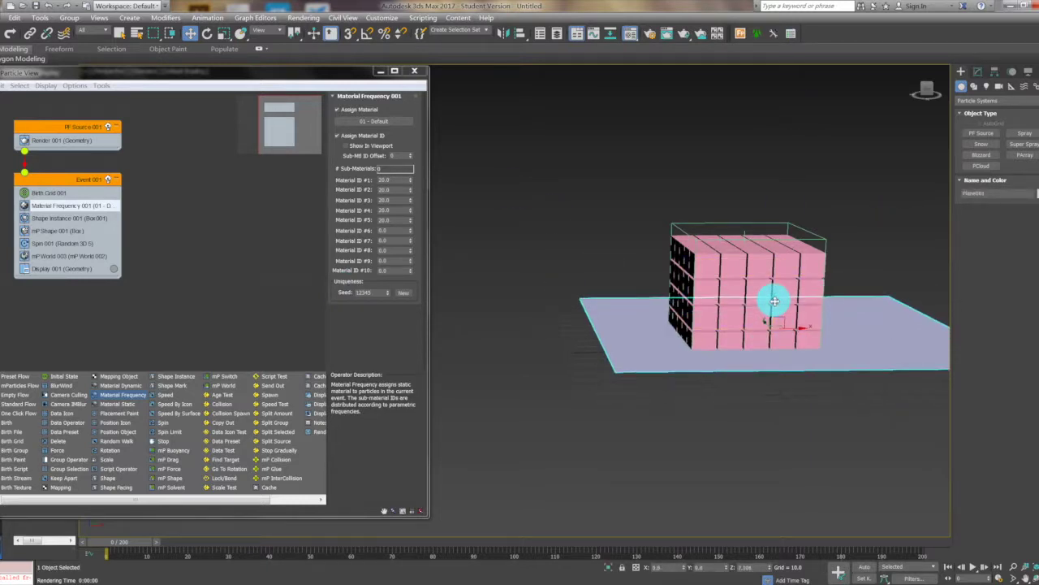
pyautogui.click(764, 459)
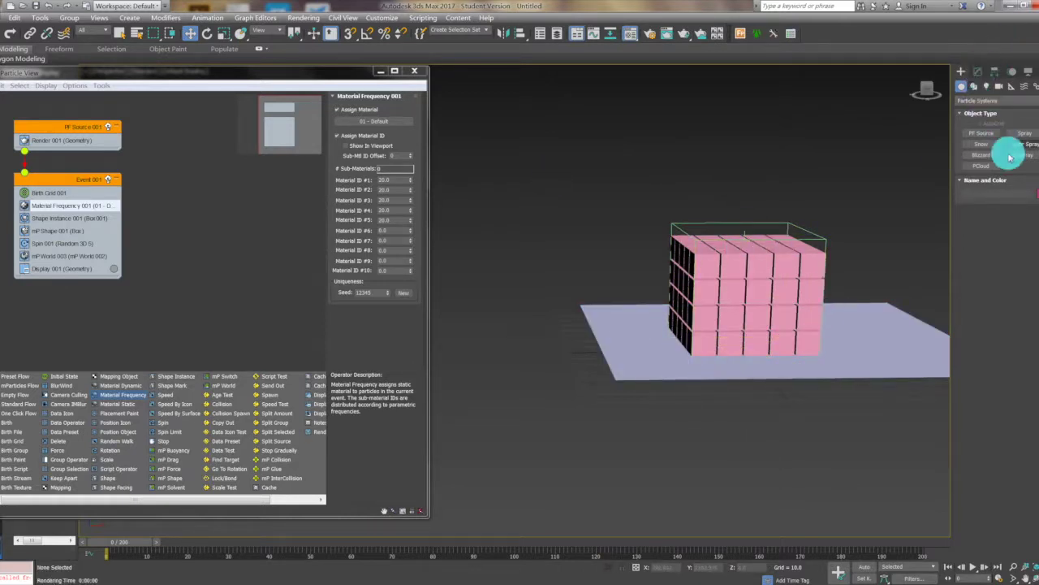
# Create a standard sphere with a radius of about 9 in the Front view, beside the cube stack at the plane's edge
pyautogui.click(985, 100)
pyautogui.click(988, 113)
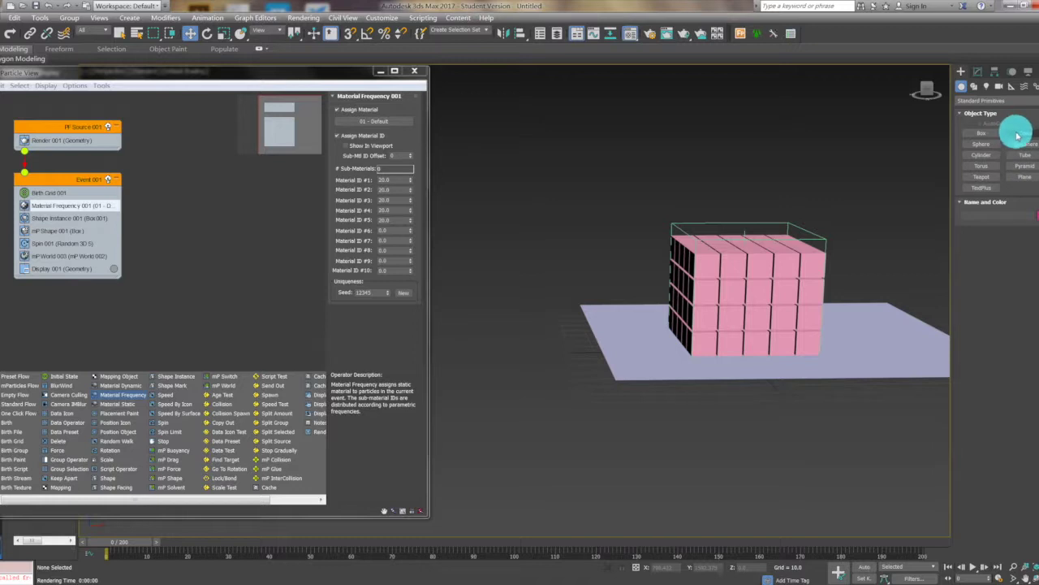
pyautogui.click(991, 144)
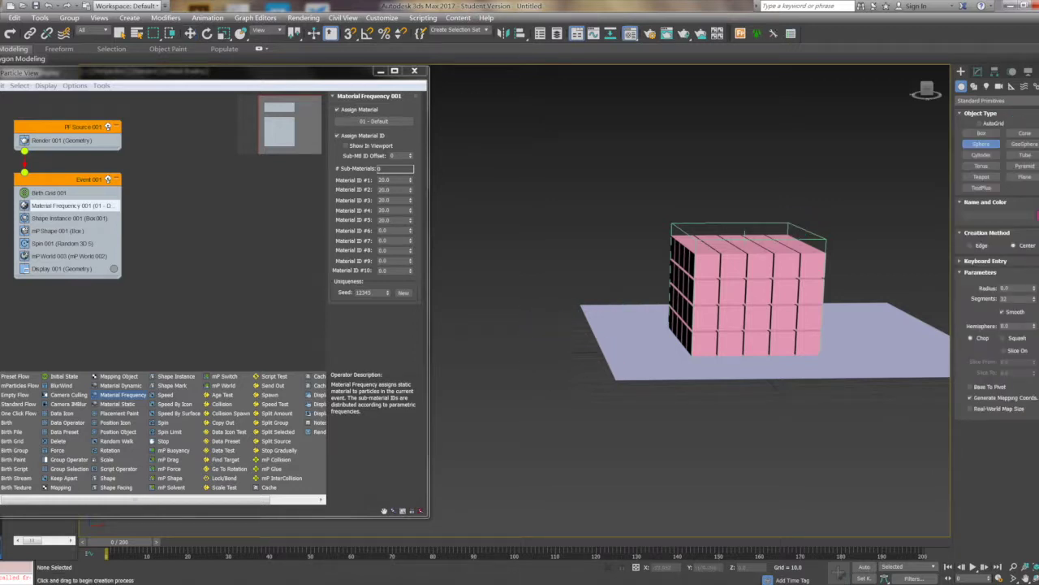
pyautogui.hotkey('alt', 'w')
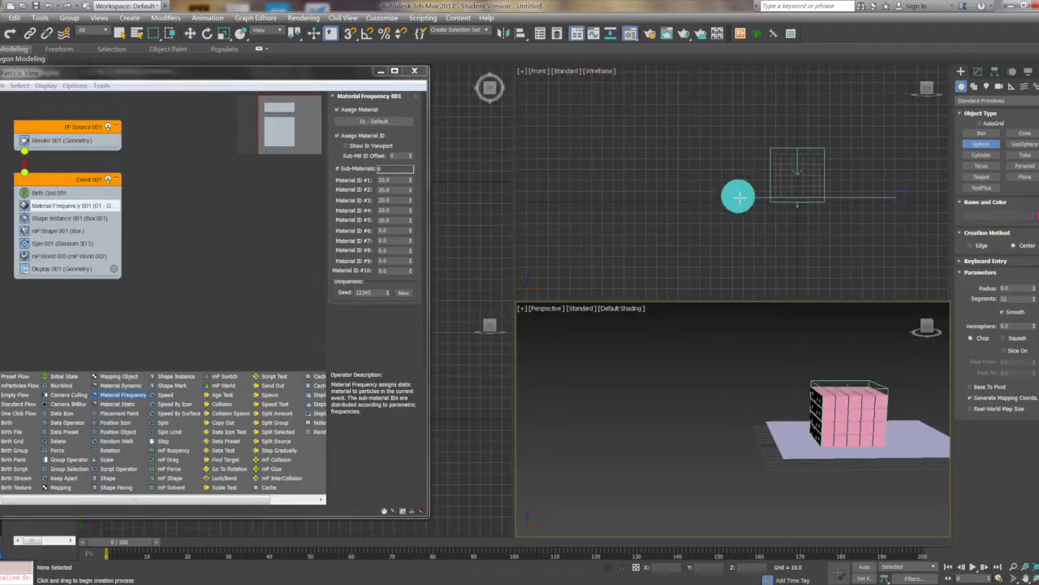
pyautogui.moveTo(727, 187); pyautogui.dragTo(735, 192)
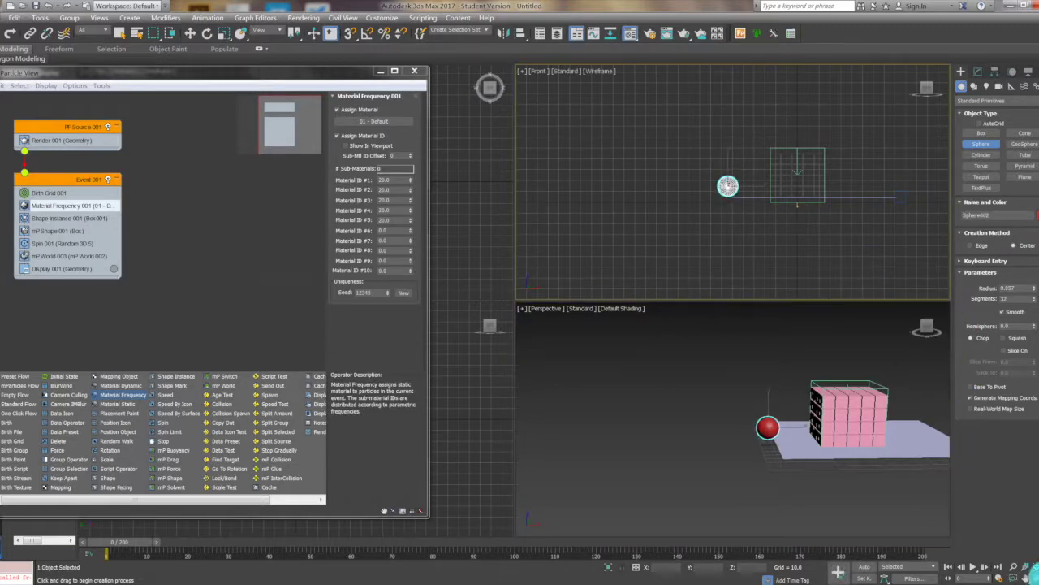
pyautogui.click(947, 397)
pyautogui.click(1033, 576)
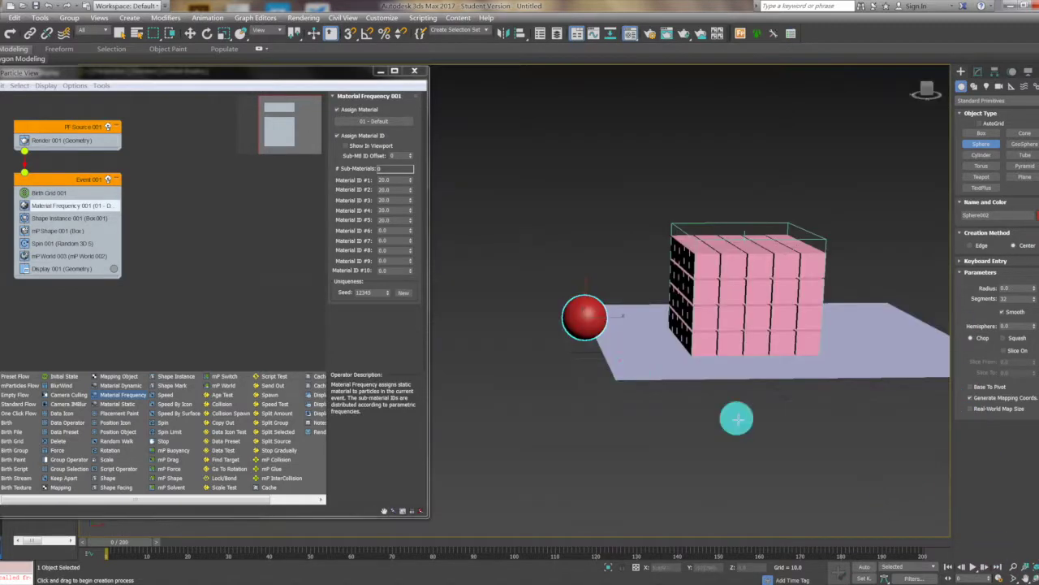
# Move the sphere along X away from the cube stack, clear of the plane's edge, to about X -78
pyautogui.click(190, 35)
pyautogui.moveTo(615, 317); pyautogui.dragTo(583, 318)
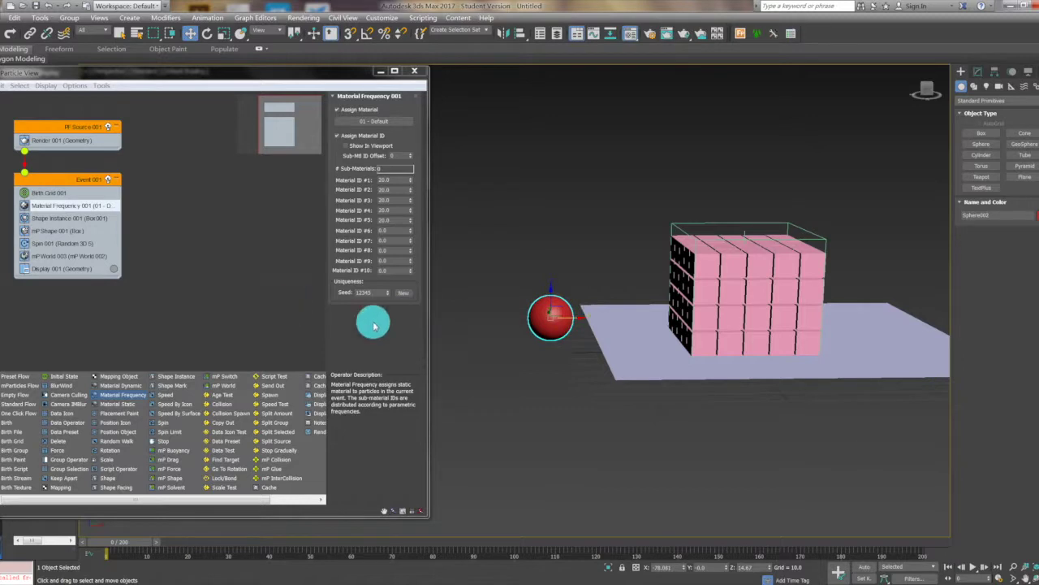
pyautogui.click(596, 230)
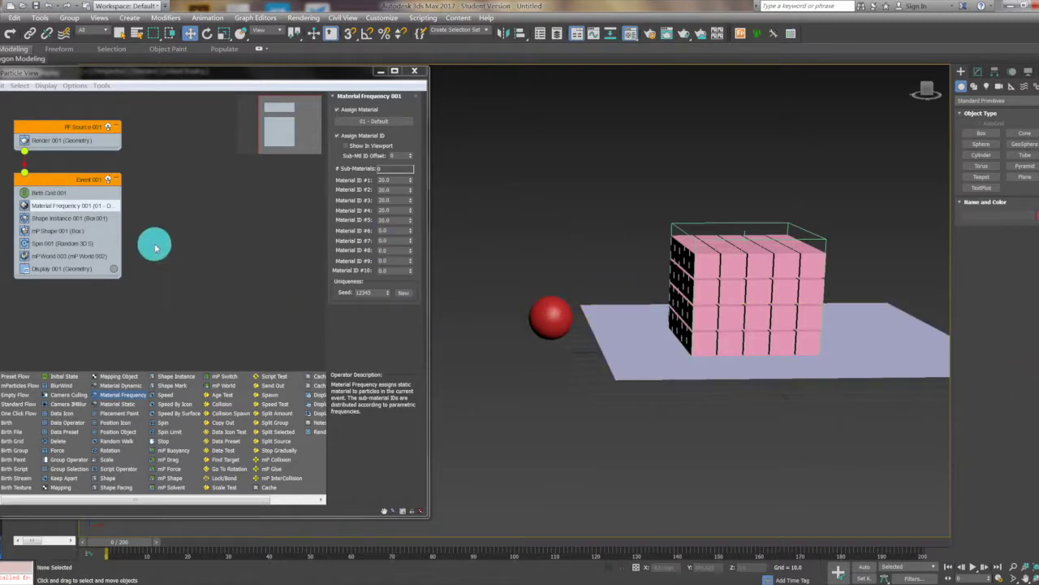
# Open the mP World 002 driver's advanced parameters, set Subframe Factor to 1 and enable Time Scale %
pyautogui.click(57, 258)
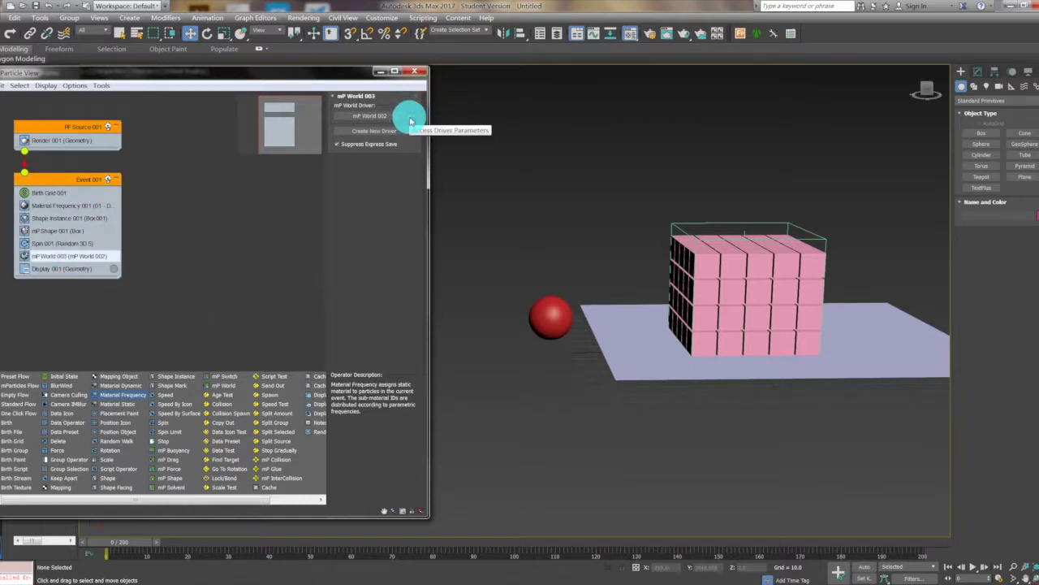
pyautogui.click(410, 118)
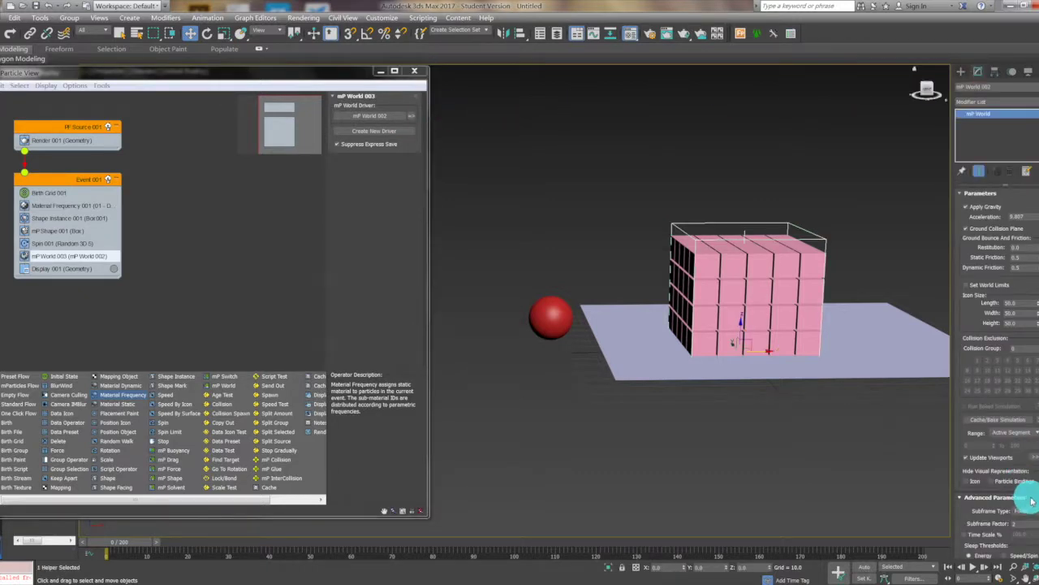
pyautogui.scroll(-5, 1035, 488)
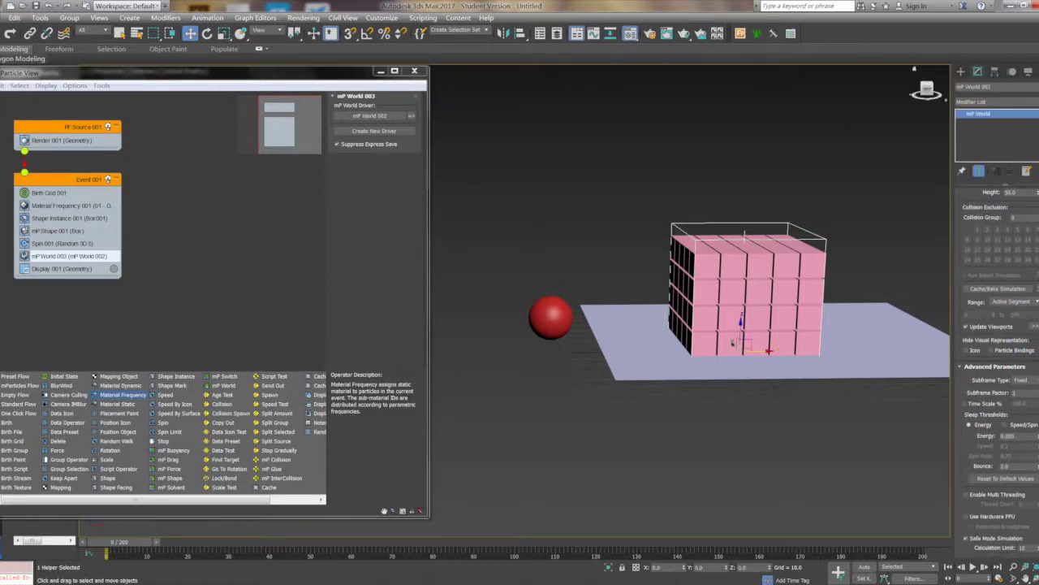
pyautogui.moveTo(1021, 392); pyautogui.dragTo(869, 376)
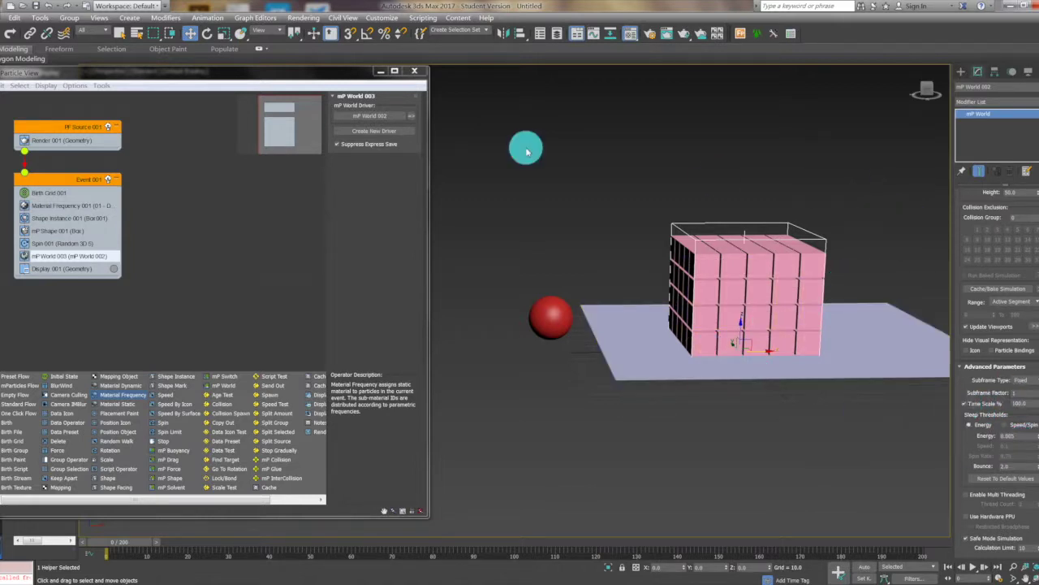
# Clone the mP World operator of Event 001 as an instance into a new, separate event
pyautogui.click(158, 249)
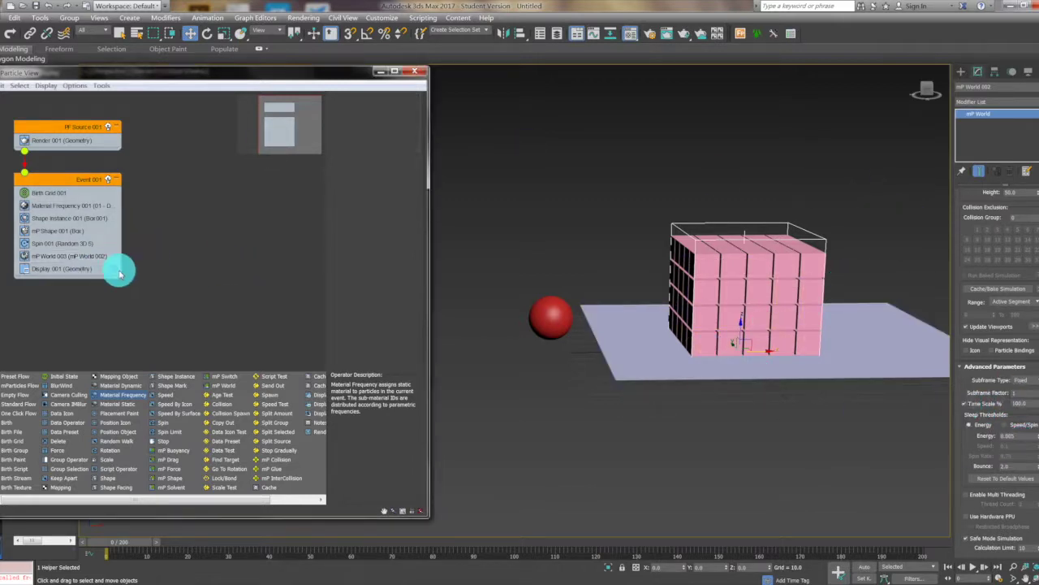
pyautogui.click(62, 257)
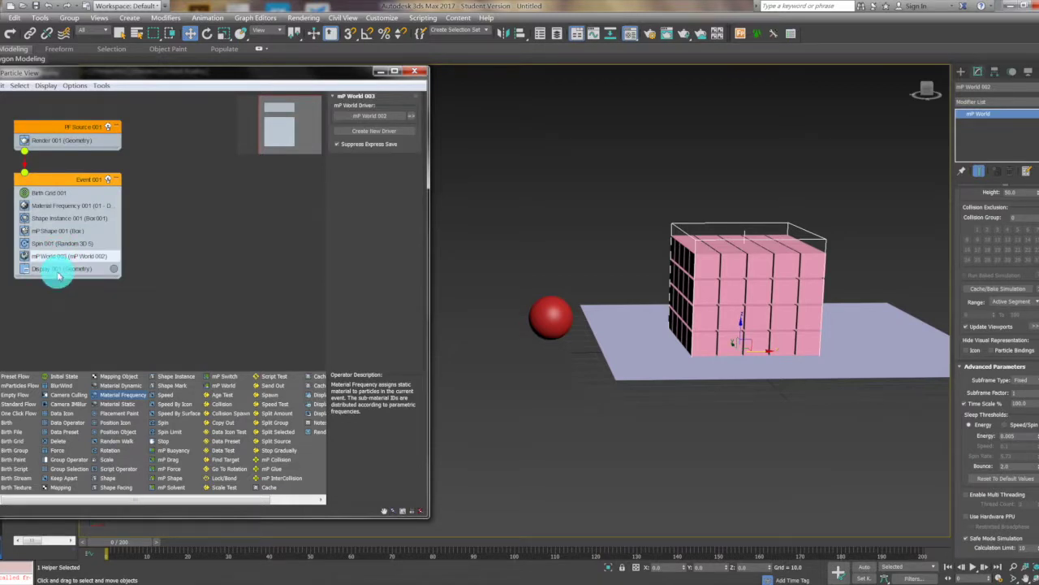
pyautogui.click(65, 232)
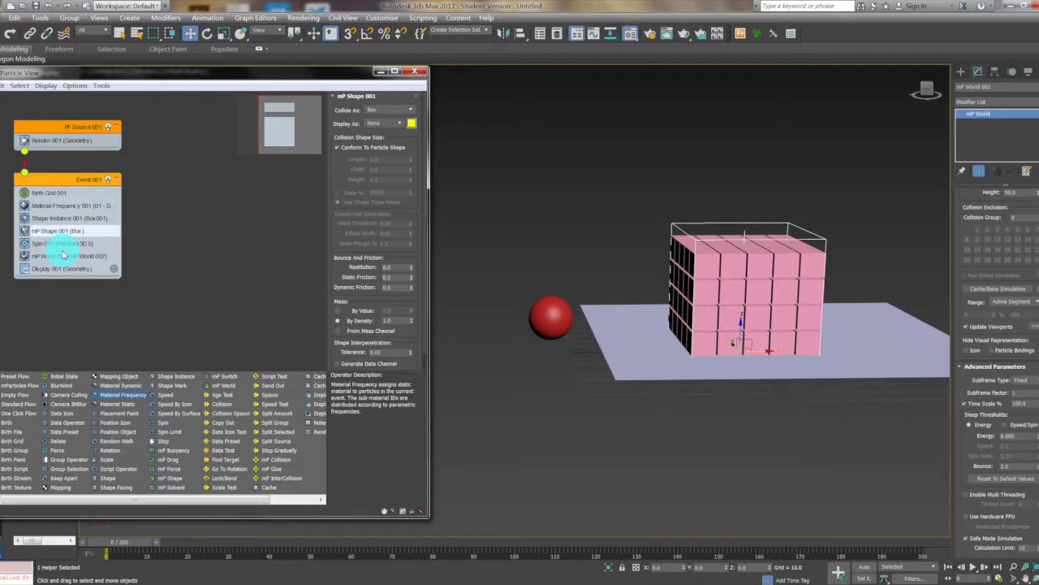
pyautogui.click(64, 256)
pyautogui.moveTo(62, 256)
pyautogui.keyDown('shift'); pyautogui.mouseDown()
pyautogui.moveTo(209, 204)
pyautogui.moveTo(188, 203)
pyautogui.mouseUp(); pyautogui.keyUp('shift')
pyautogui.click(210, 273)
pyautogui.click(174, 329)
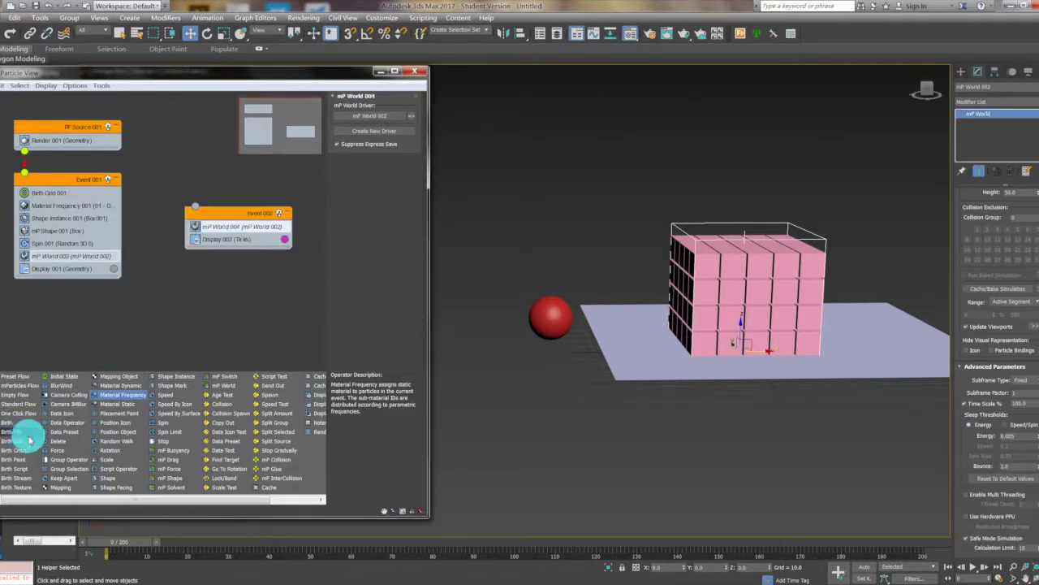
# Insert a Birth Group operator at the start of Event 002 with the sphere as its particle object, and hide the original sphere
pyautogui.moveTo(16, 450); pyautogui.dragTo(258, 229)
pyautogui.click(258, 228)
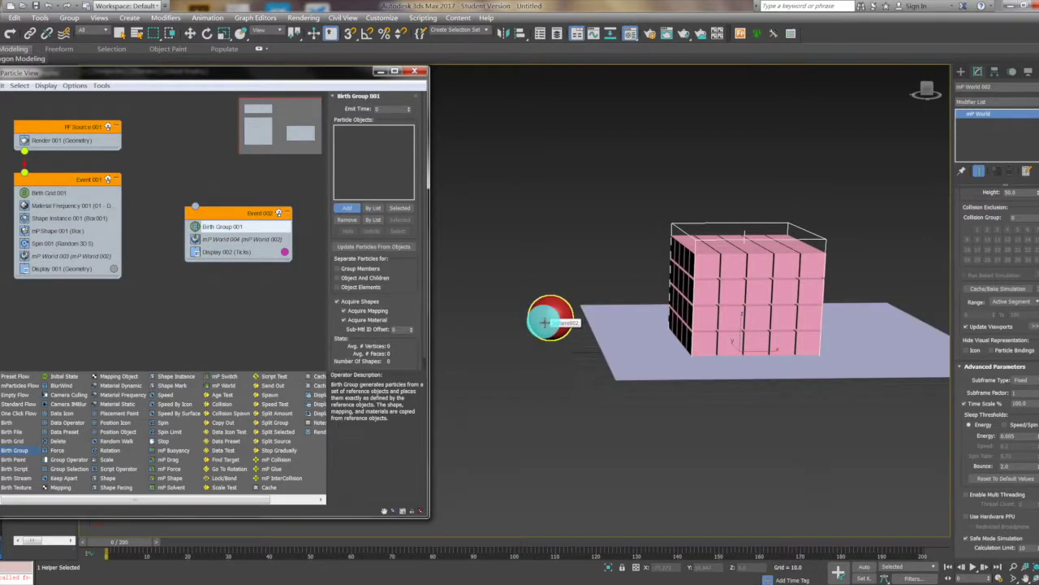
pyautogui.click(546, 321)
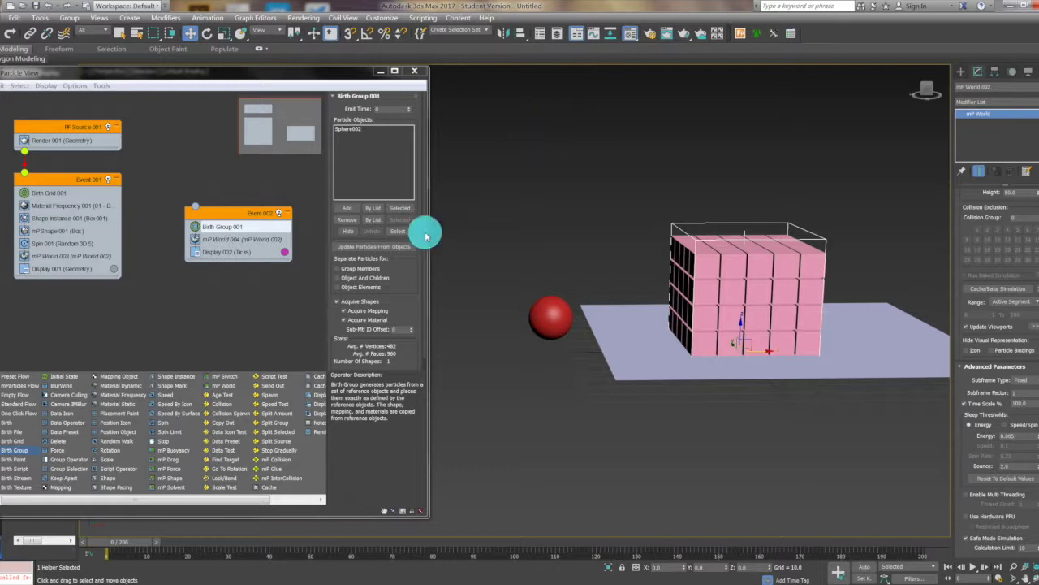
pyautogui.click(369, 247)
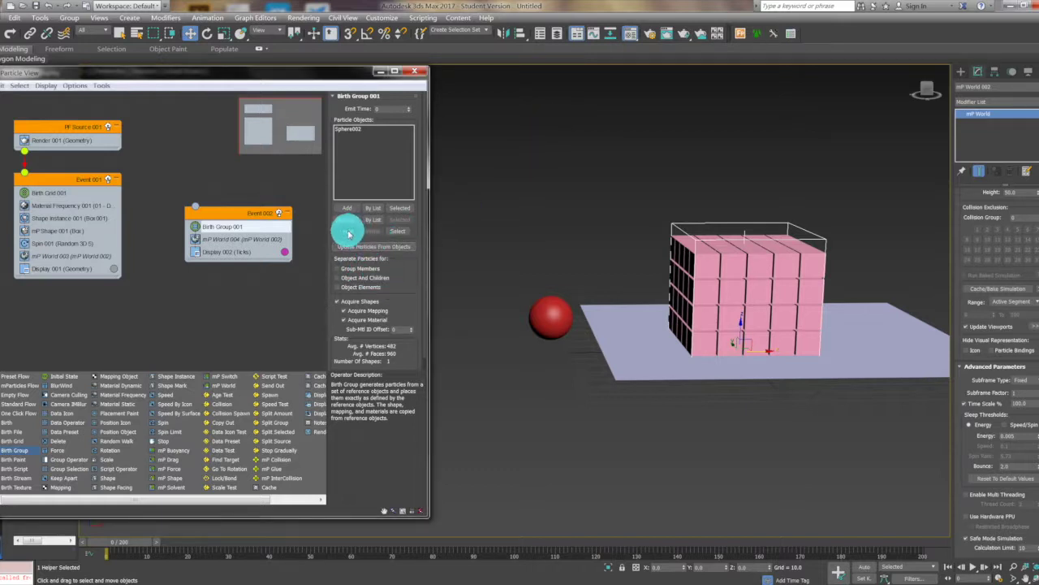
pyautogui.click(349, 234)
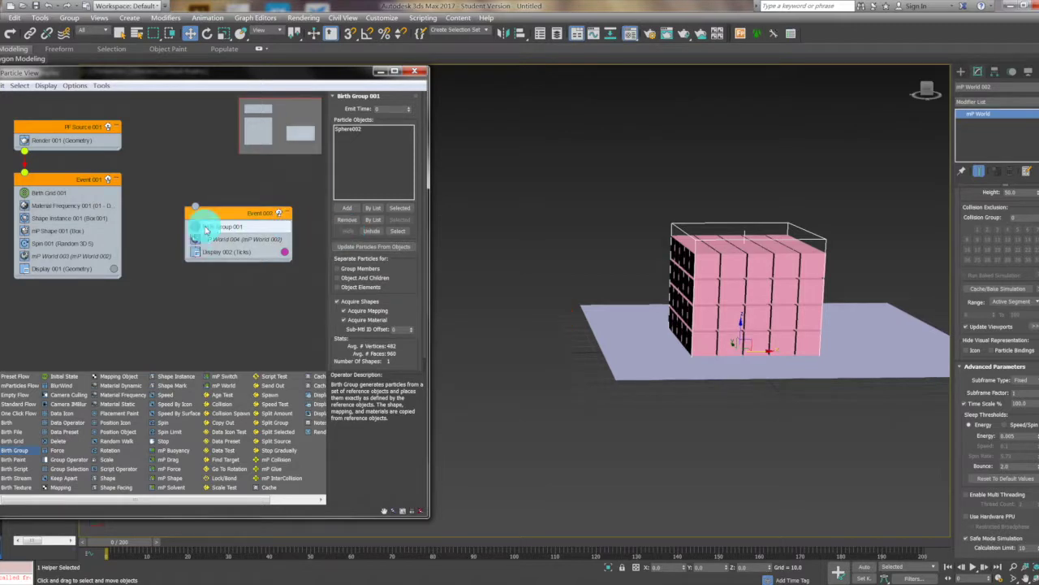
# Wire Event 002 to PF Source 001 and set its Display operator's type to Geometry
pyautogui.moveTo(74, 179); pyautogui.dragTo(71, 210)
pyautogui.moveTo(197, 205); pyautogui.dragTo(25, 153)
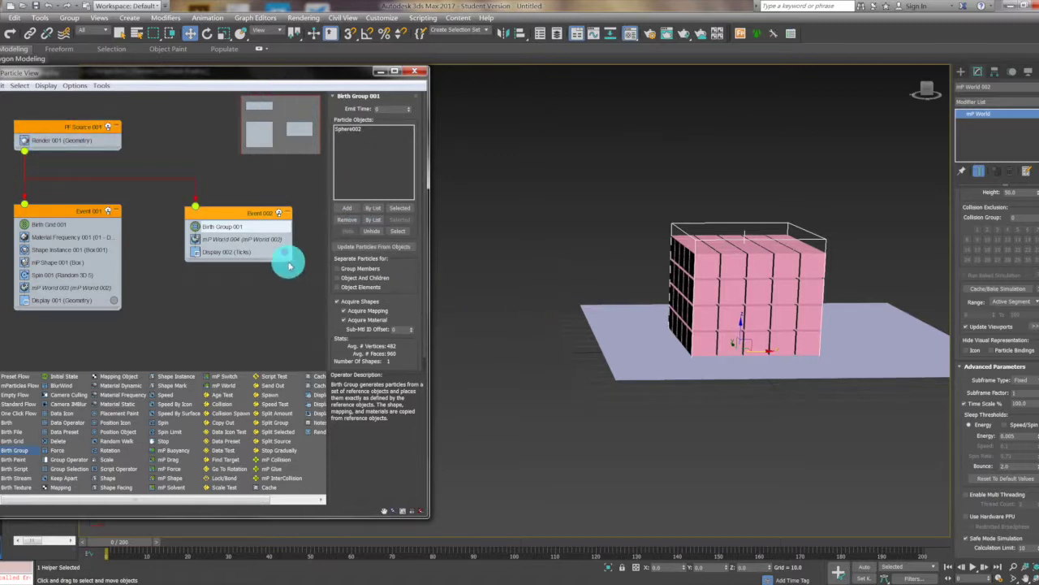
pyautogui.click(233, 251)
pyautogui.click(394, 113)
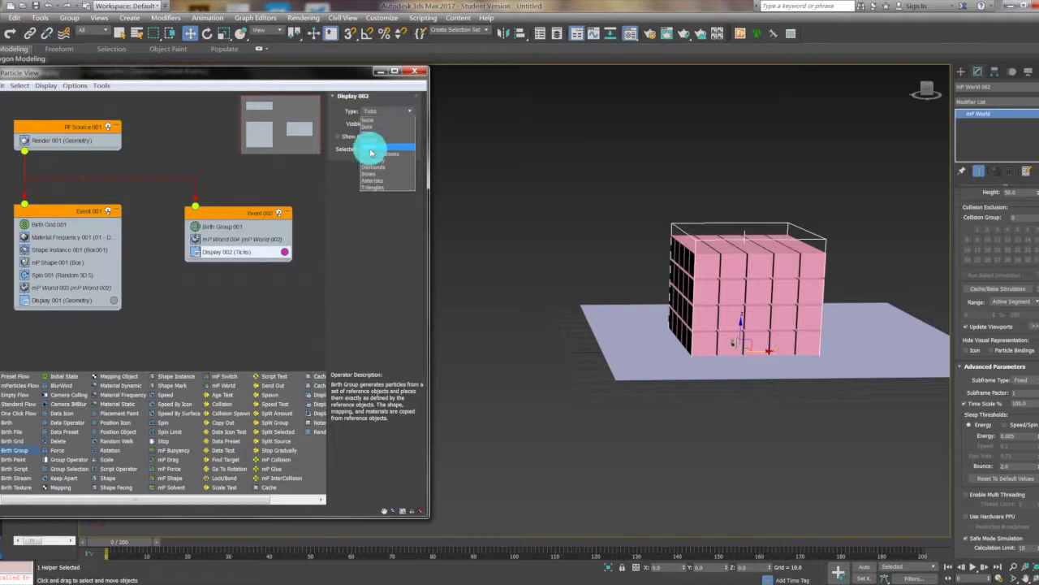
pyautogui.click(382, 162)
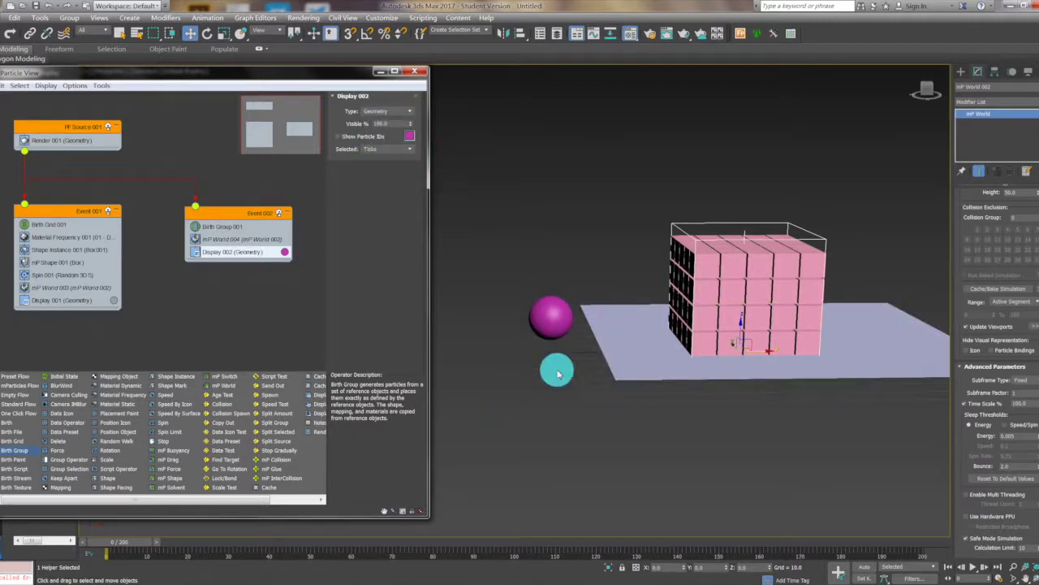
pyautogui.moveTo(670, 348)
pyautogui.keyDown('alt'); pyautogui.mouseDown(button='middle')
pyautogui.moveTo(785, 336)
pyautogui.moveTo(766, 323)
pyautogui.moveTo(699, 319)
pyautogui.moveTo(652, 348)
pyautogui.moveTo(684, 361)
pyautogui.mouseUp(button='middle'); pyautogui.keyUp('alt')
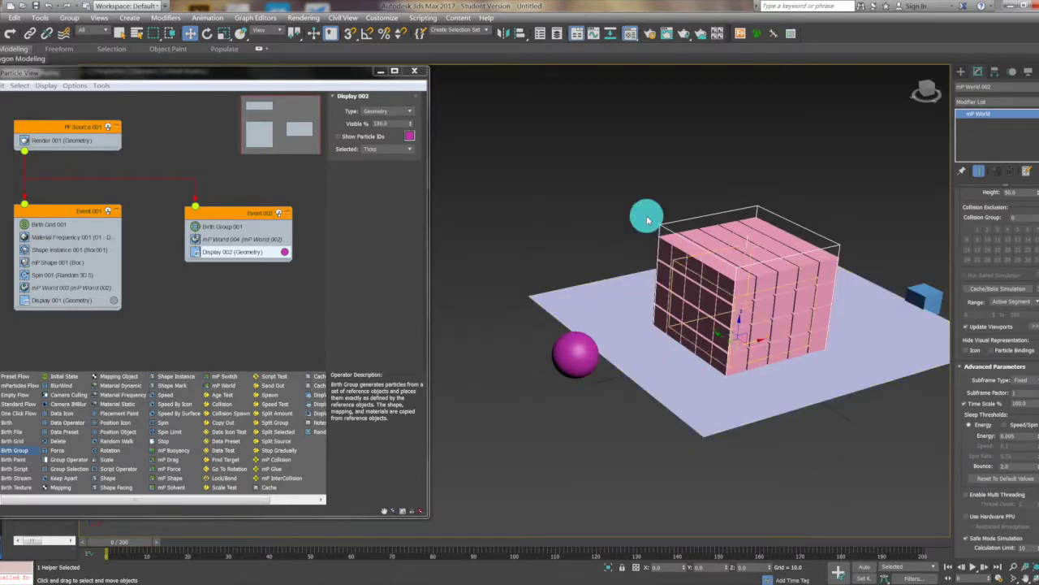
pyautogui.click(594, 273)
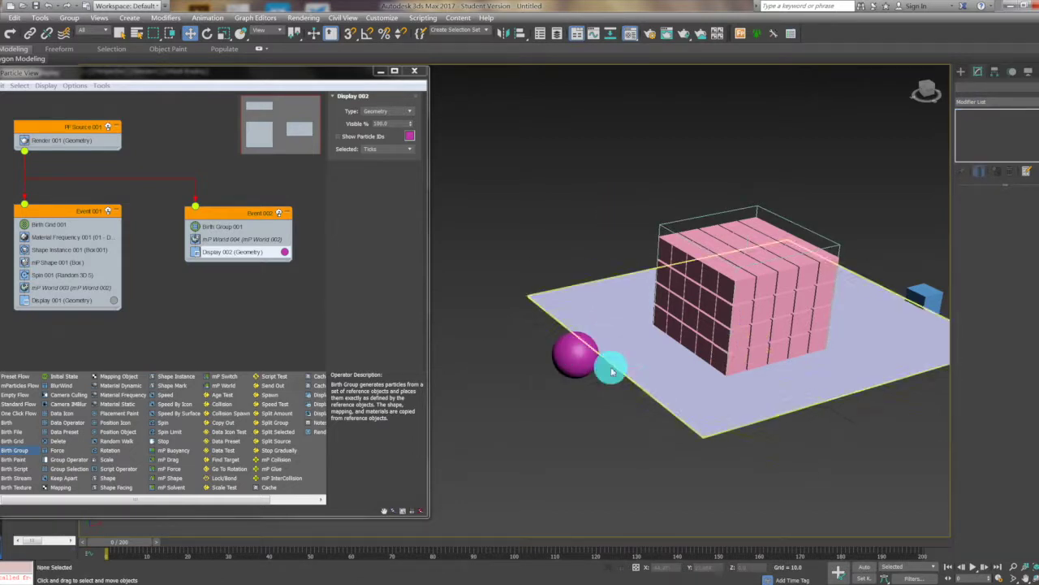
pyautogui.keyDown('alt'); pyautogui.moveTo(672, 412); pyautogui.dragTo(666, 410, button='middle'); pyautogui.keyUp('alt')
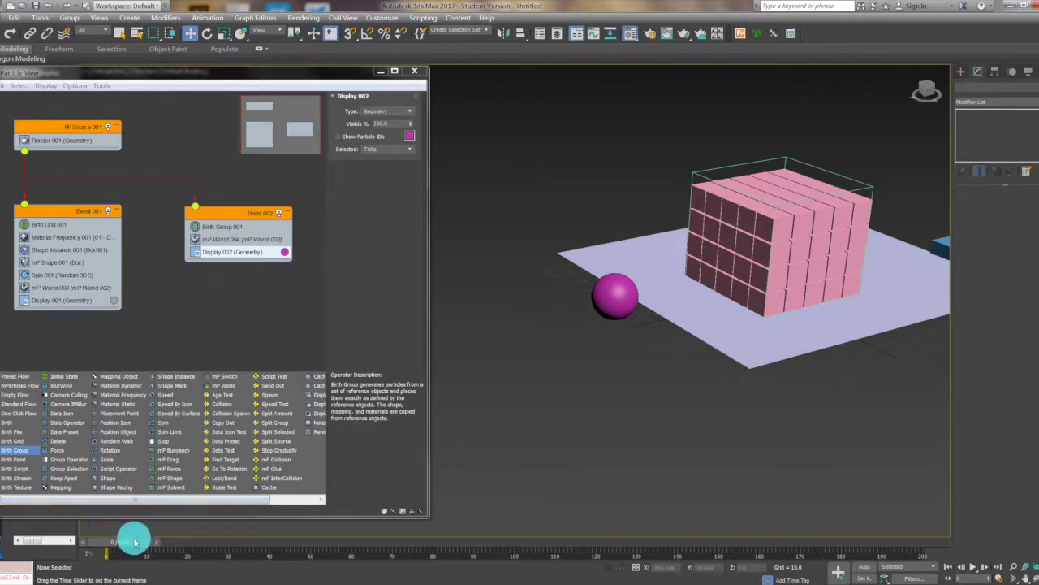
pyautogui.moveTo(142, 542)
pyautogui.mouseDown()
pyautogui.moveTo(269, 557)
pyautogui.moveTo(294, 571)
pyautogui.moveTo(208, 534)
pyautogui.moveTo(146, 538)
pyautogui.mouseUp()
pyautogui.press('w')
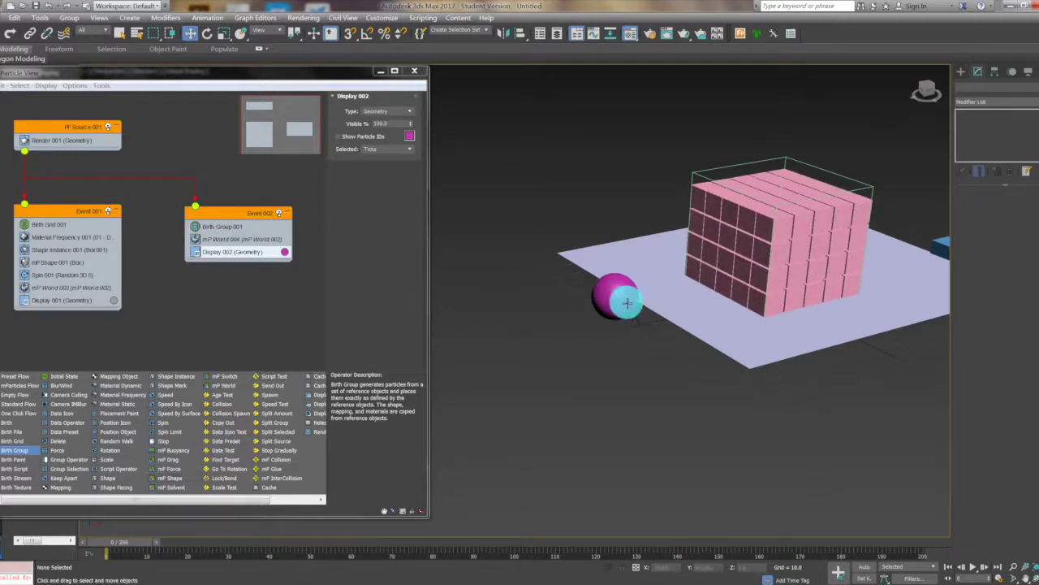
pyautogui.click(621, 297)
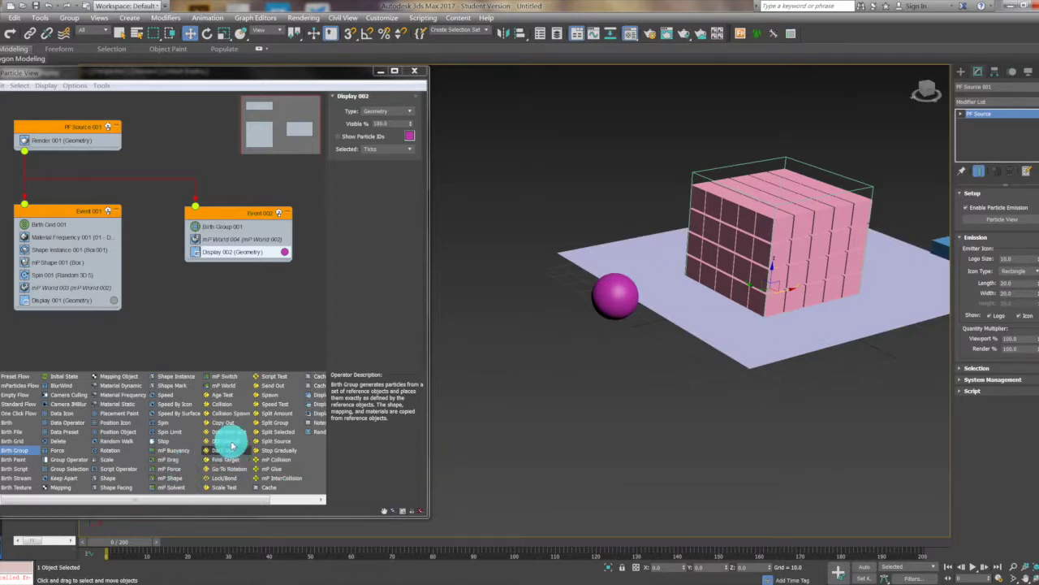
pyautogui.click(168, 397)
pyautogui.moveTo(168, 398)
pyautogui.mouseDown()
pyautogui.moveTo(289, 240)
pyautogui.moveTo(172, 408)
pyautogui.mouseUp()
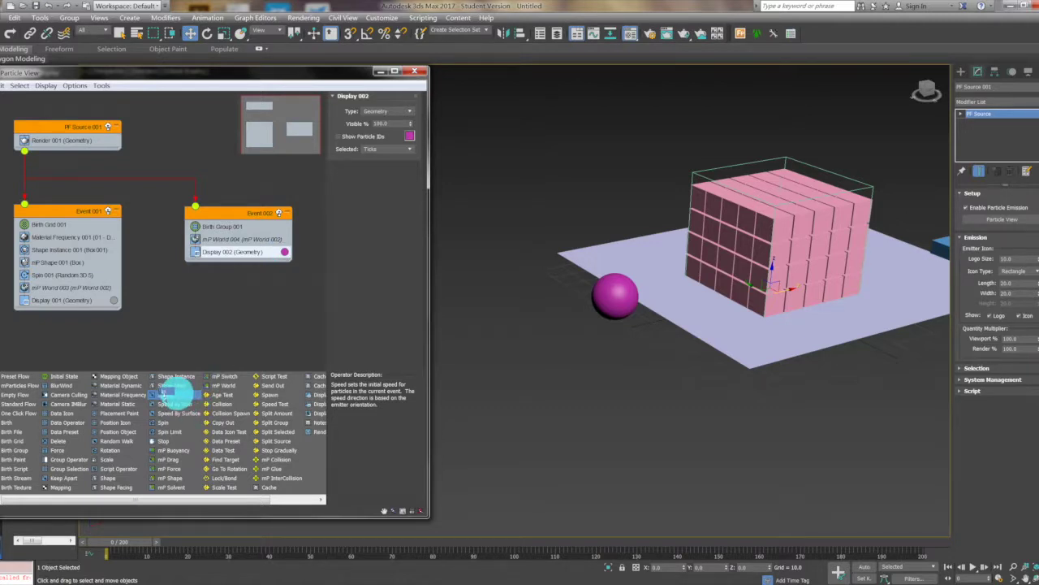
pyautogui.moveTo(177, 394)
pyautogui.mouseDown()
pyautogui.moveTo(213, 346)
pyautogui.moveTo(173, 404)
pyautogui.mouseUp()
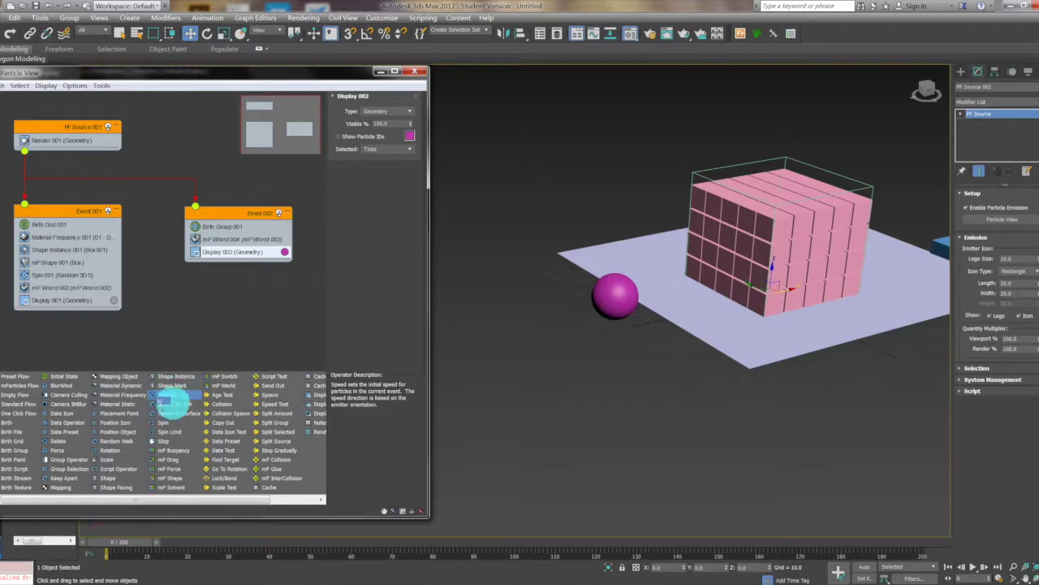
# Clone the mP Shape operator from Event 001 into Event 002 as a copy and set the copy to Collide As Sphere
pyautogui.click(63, 263)
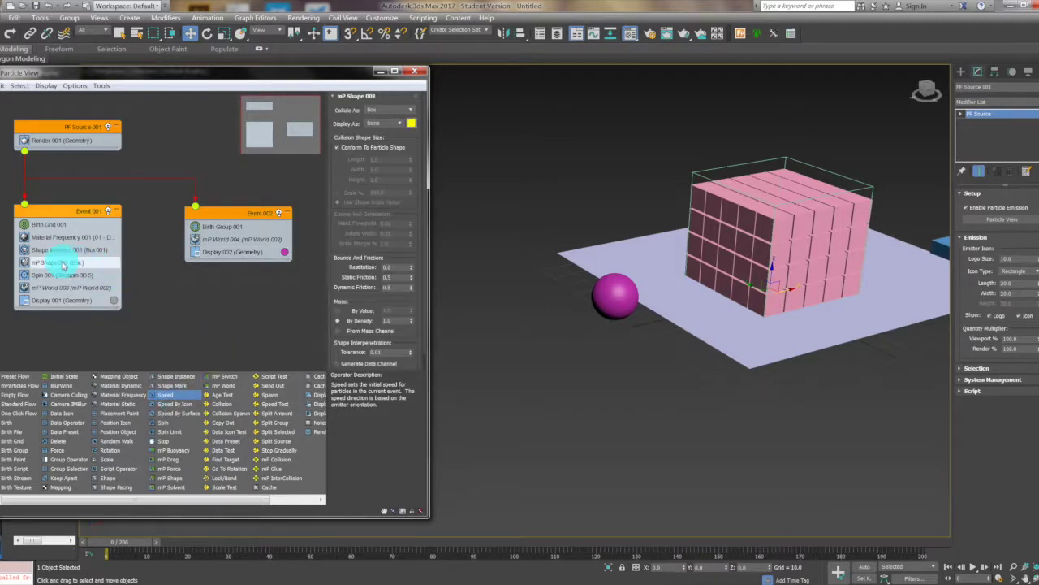
pyautogui.moveTo(57, 265)
pyautogui.keyDown('shift'); pyautogui.mouseDown()
pyautogui.moveTo(49, 267)
pyautogui.moveTo(187, 255)
pyautogui.moveTo(209, 233)
pyautogui.moveTo(224, 239)
pyautogui.mouseUp(); pyautogui.keyUp('shift')
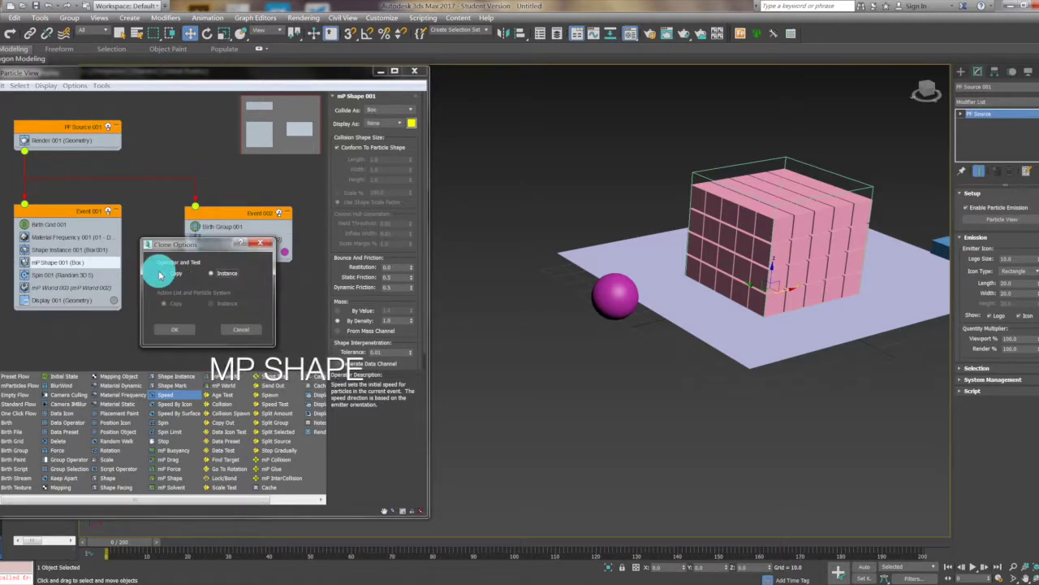
pyautogui.click(182, 329)
pyautogui.click(239, 239)
pyautogui.click(399, 125)
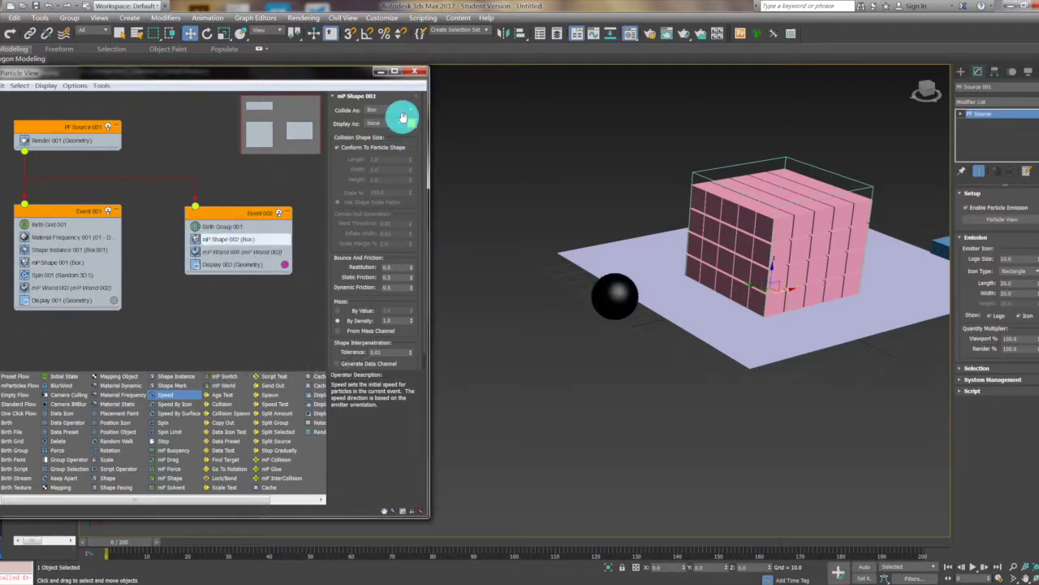
pyautogui.click(367, 139)
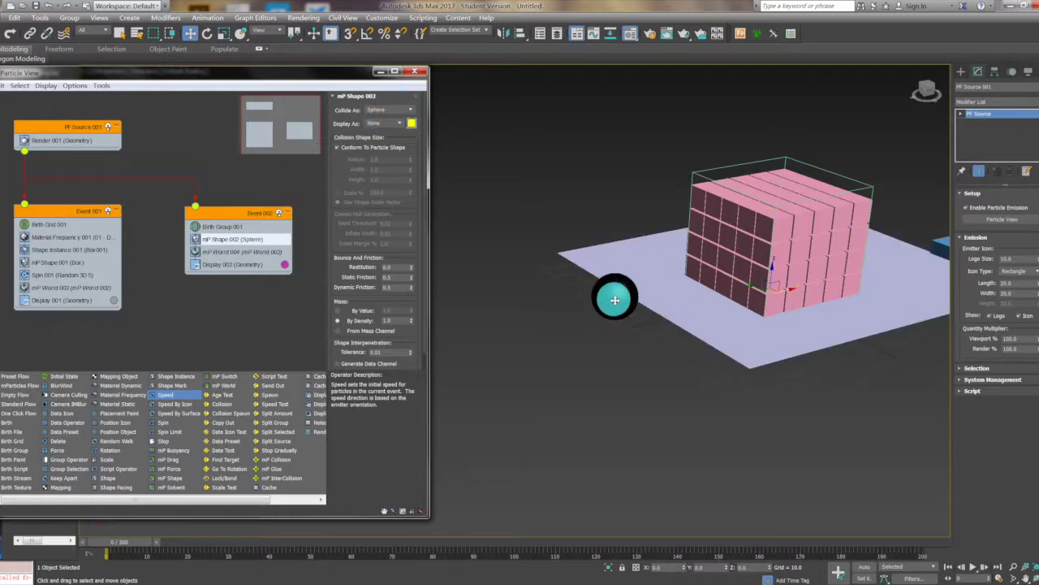
# Set the mass density of the sphere's mP Shape operator in Event 002 to 20
pyautogui.click(402, 265)
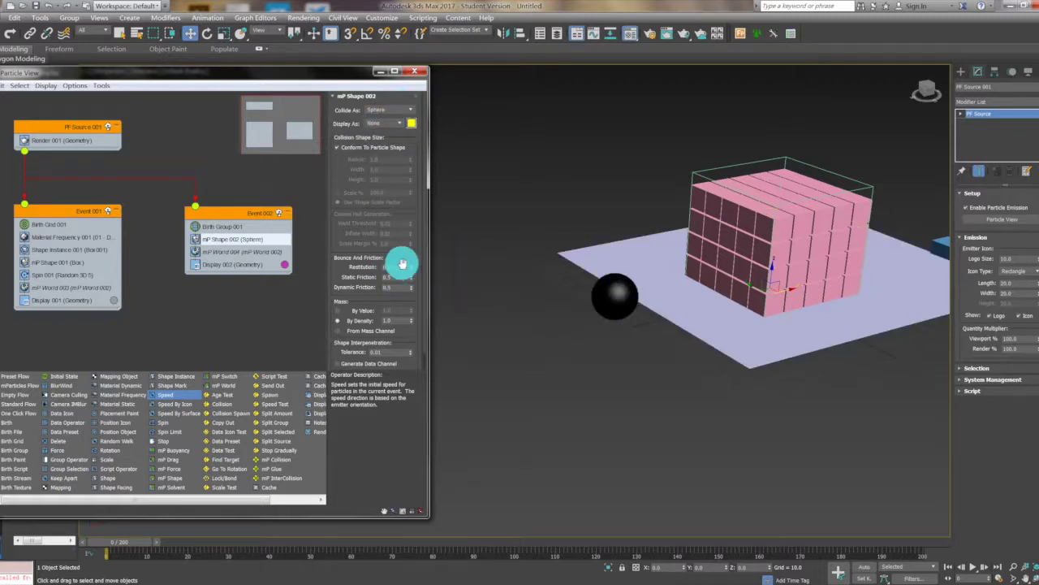
pyautogui.doubleClick(405, 319)
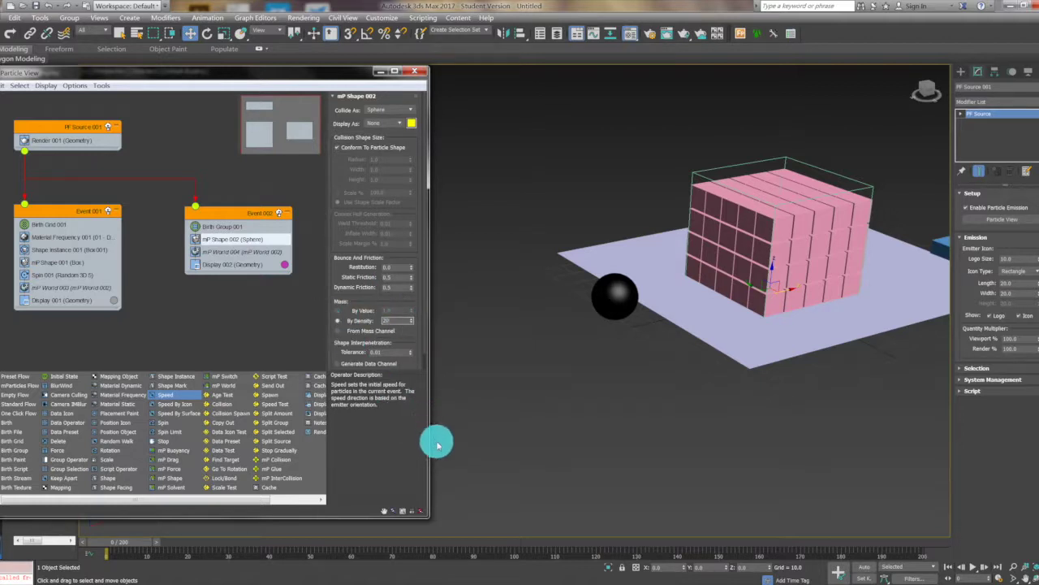
pyautogui.click(386, 428)
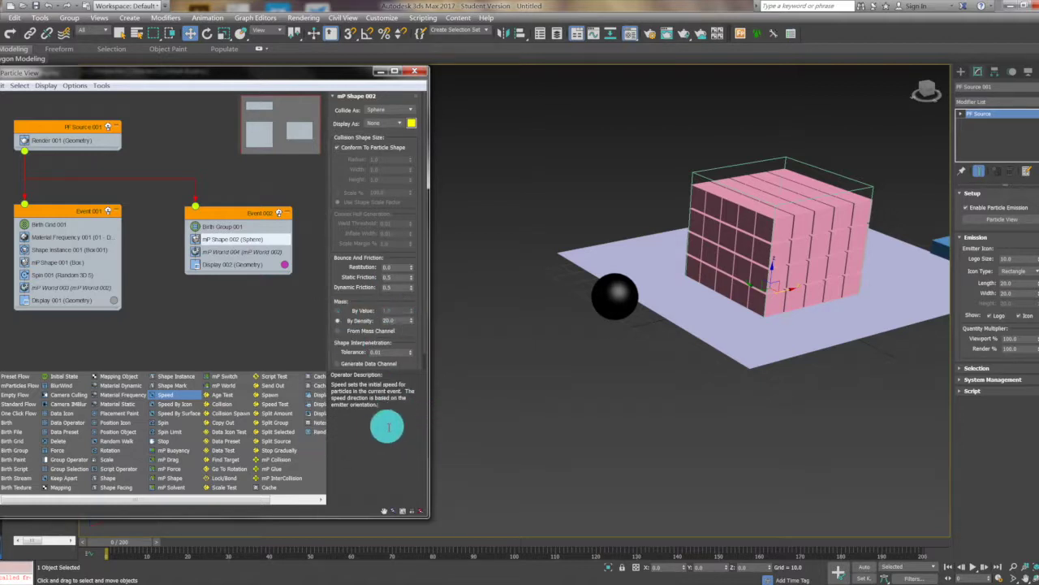
# Insert a Speed operator after the mP Shape operator in Event 002, with direction Icon Center Out and Reverse enabled
pyautogui.moveTo(181, 396)
pyautogui.mouseDown()
pyautogui.moveTo(238, 274)
pyautogui.moveTo(220, 249)
pyautogui.moveTo(234, 245)
pyautogui.mouseUp()
pyautogui.click(268, 252)
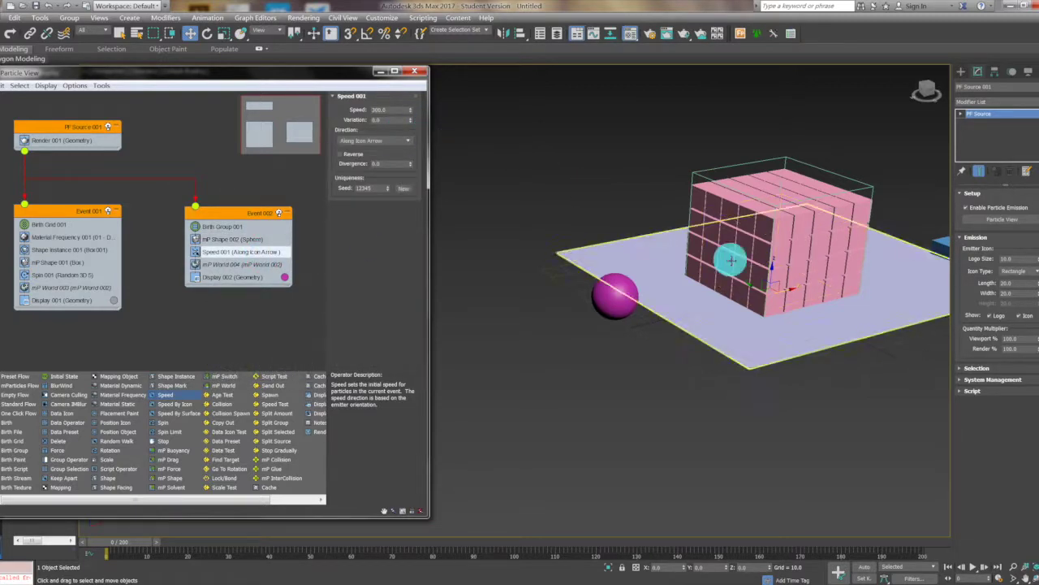
pyautogui.click(401, 142)
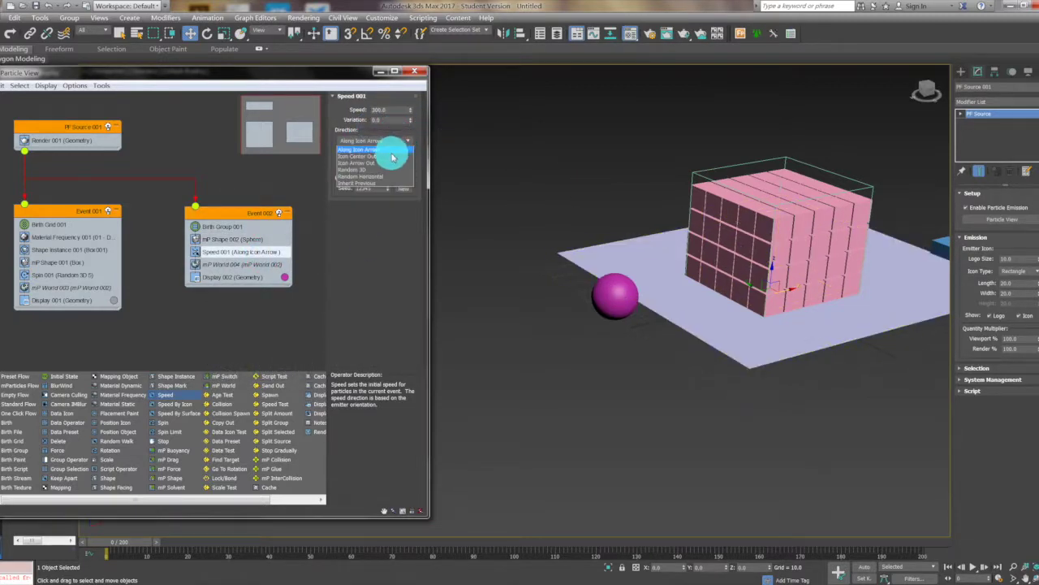
pyautogui.click(388, 157)
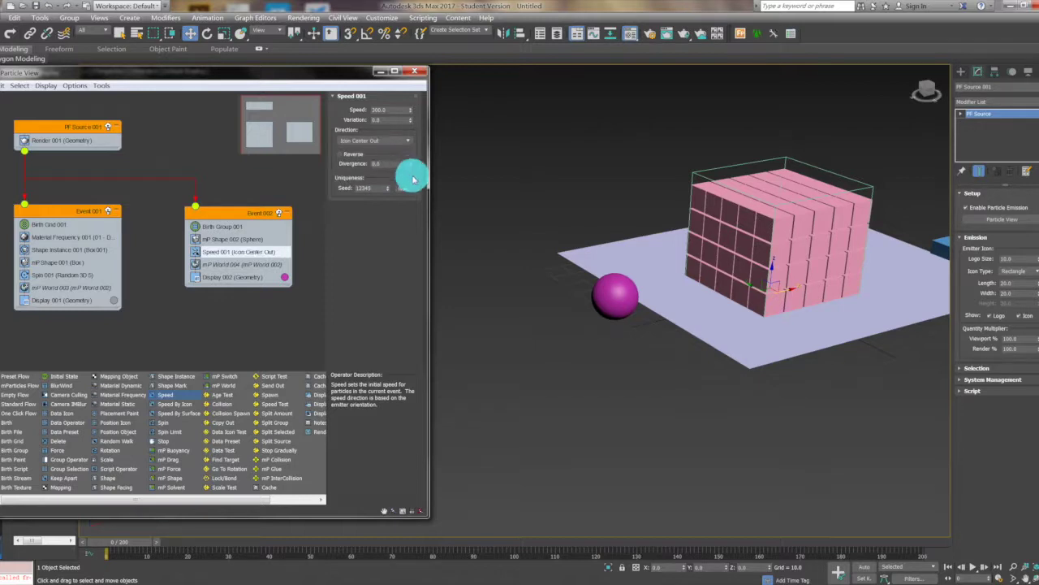
pyautogui.click(503, 274)
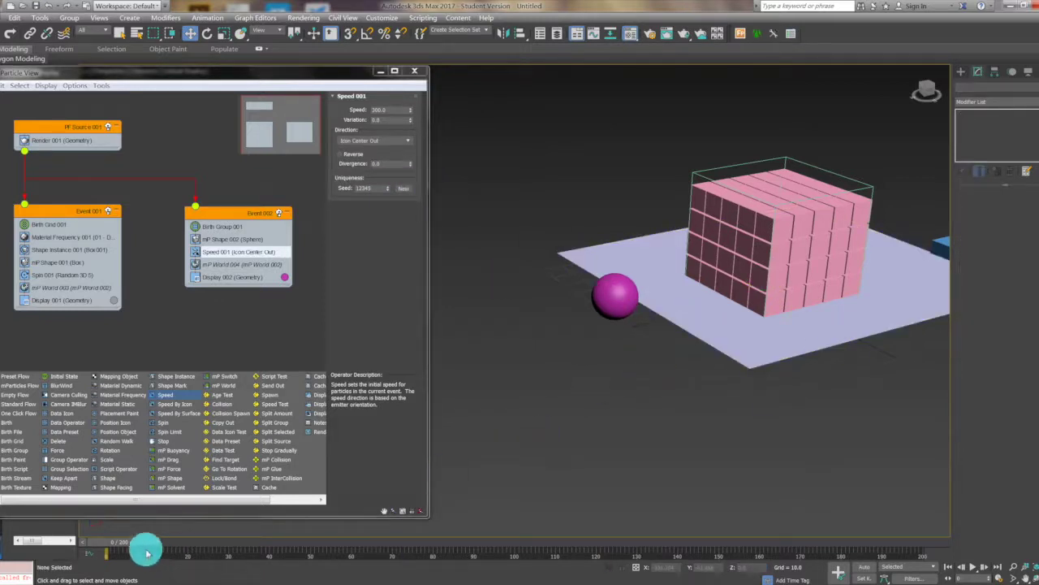
pyautogui.moveTo(134, 548); pyautogui.dragTo(141, 546)
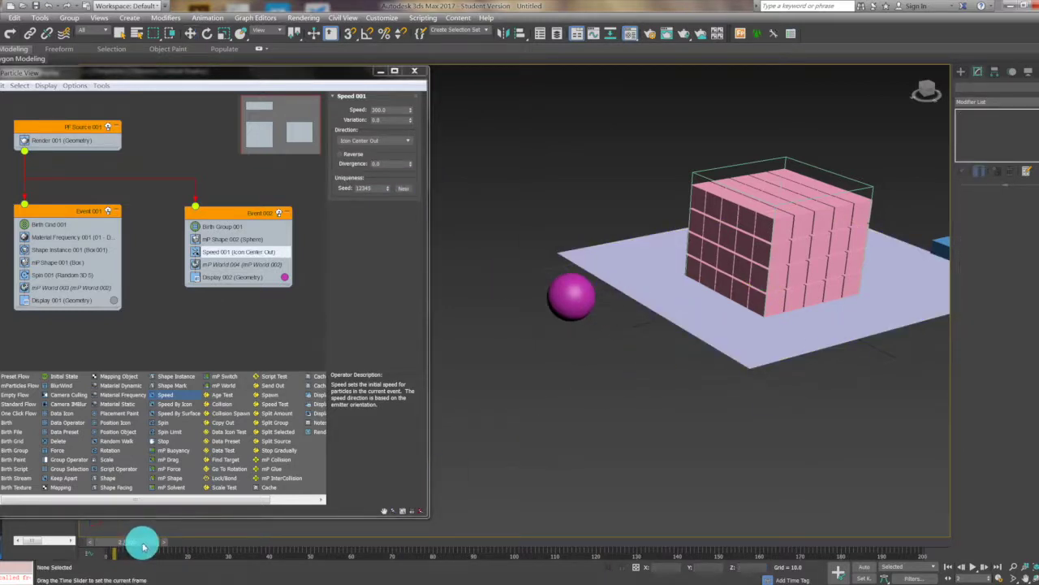
pyautogui.click(341, 154)
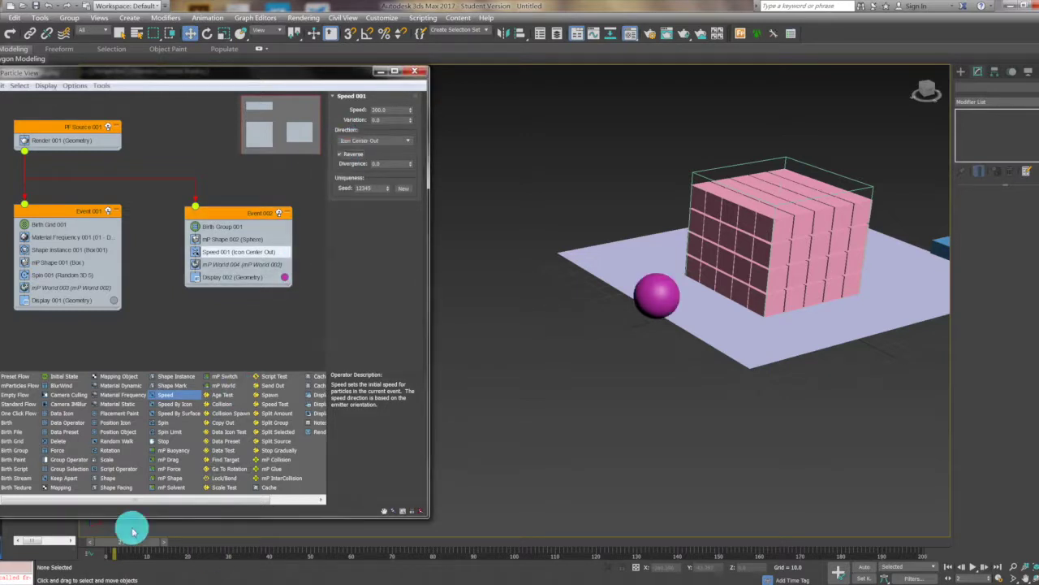
# Scrub through roughly the first 17 frames to examine the sphere's collision with the cubes from another angle
pyautogui.moveTo(123, 540); pyautogui.dragTo(179, 547)
pyautogui.press('w')
pyautogui.click(785, 284)
pyautogui.keyDown('alt'); pyautogui.moveTo(785, 284); pyautogui.dragTo(642, 325, button='middle'); pyautogui.keyUp('alt')
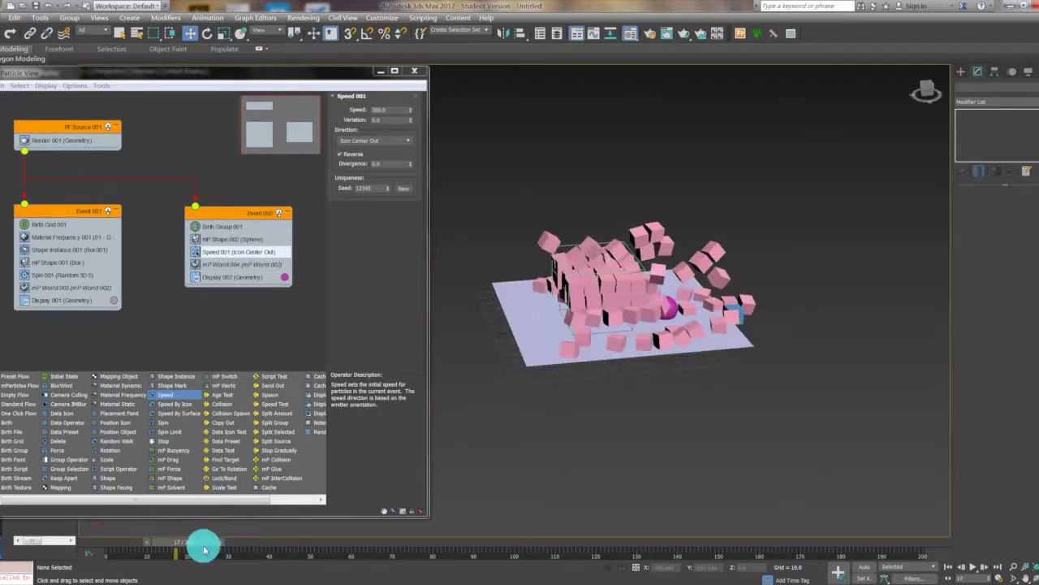
pyautogui.moveTo(214, 546); pyautogui.dragTo(173, 540)
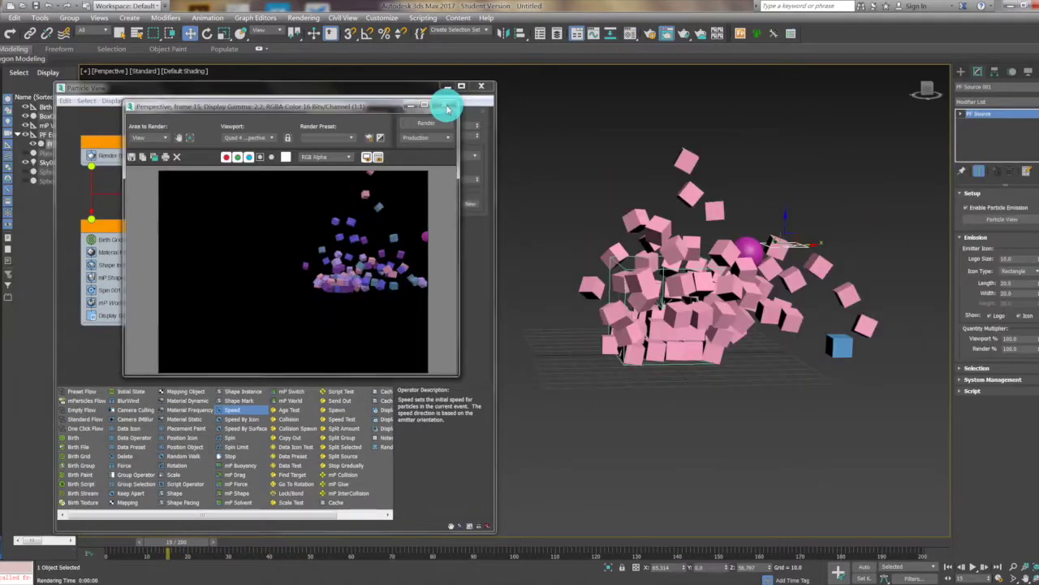